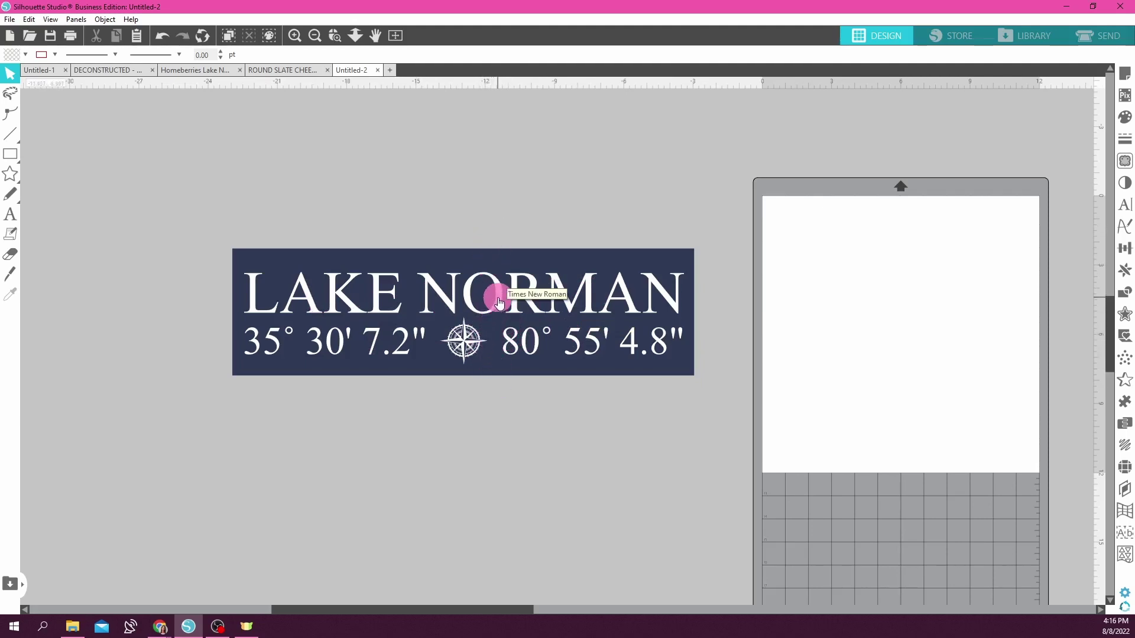
Group the LAKE NORMAN text, both coordinates and the compass, and center the group on the navy rectangle
{"action": "left_click", "coordinate": [499, 303]}
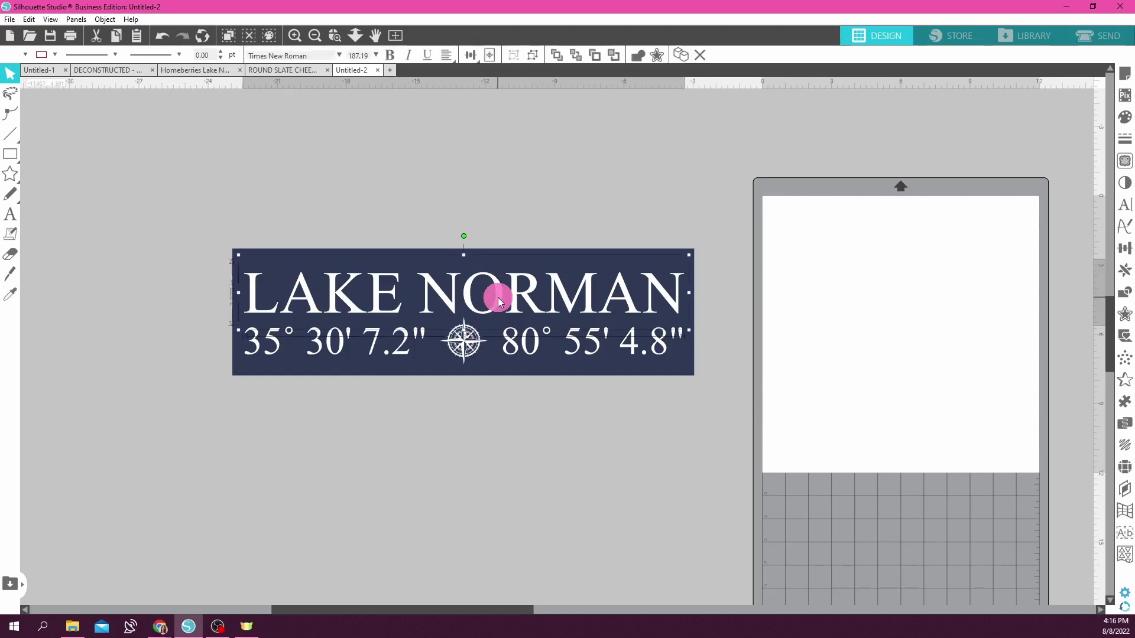
{"action": "left_click", "coordinate": [401, 353], "text": "shift"}
{"action": "left_click", "coordinate": [549, 344], "text": "shift"}
{"action": "left_click", "coordinate": [466, 346], "text": "shift"}
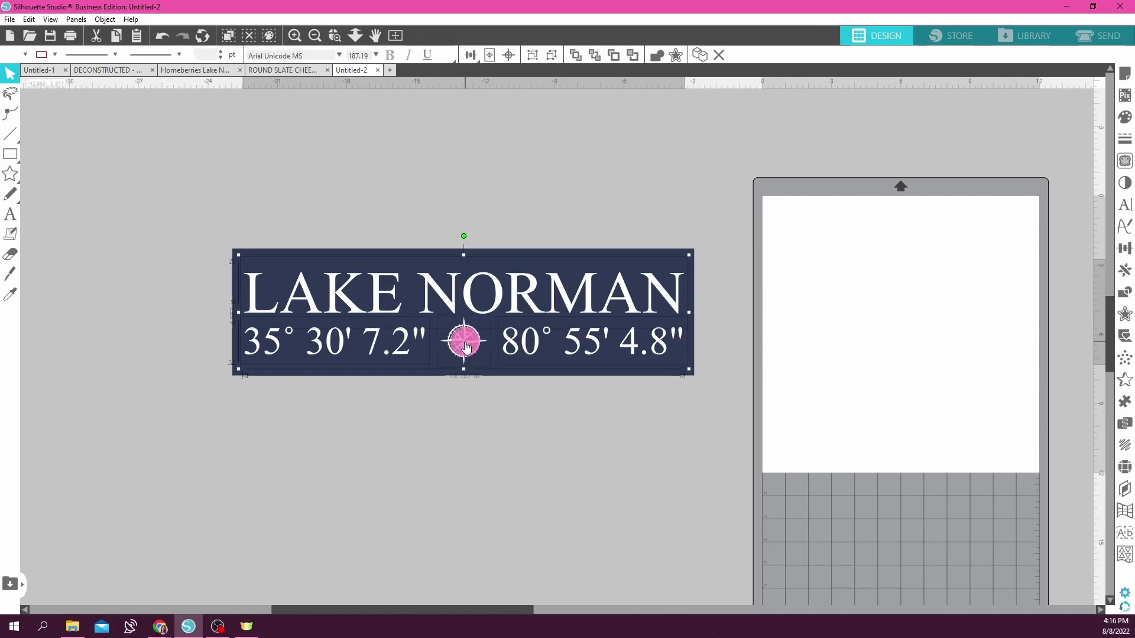
{"action": "right_click", "coordinate": [467, 347]}
{"action": "left_click", "coordinate": [498, 194]}
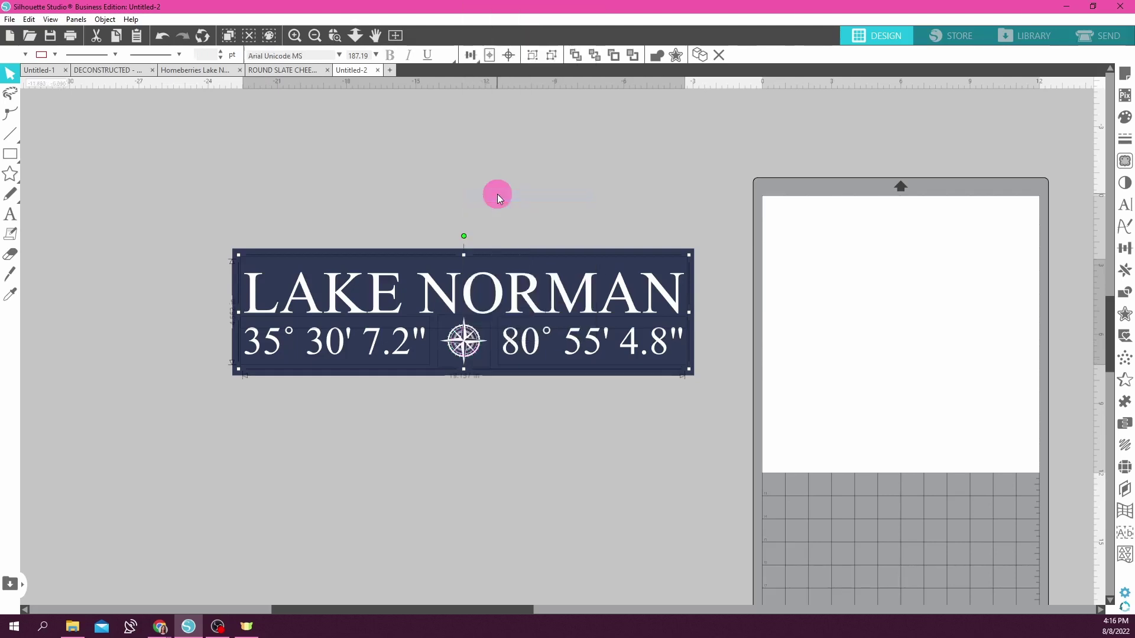
{"action": "left_click", "coordinate": [660, 259]}
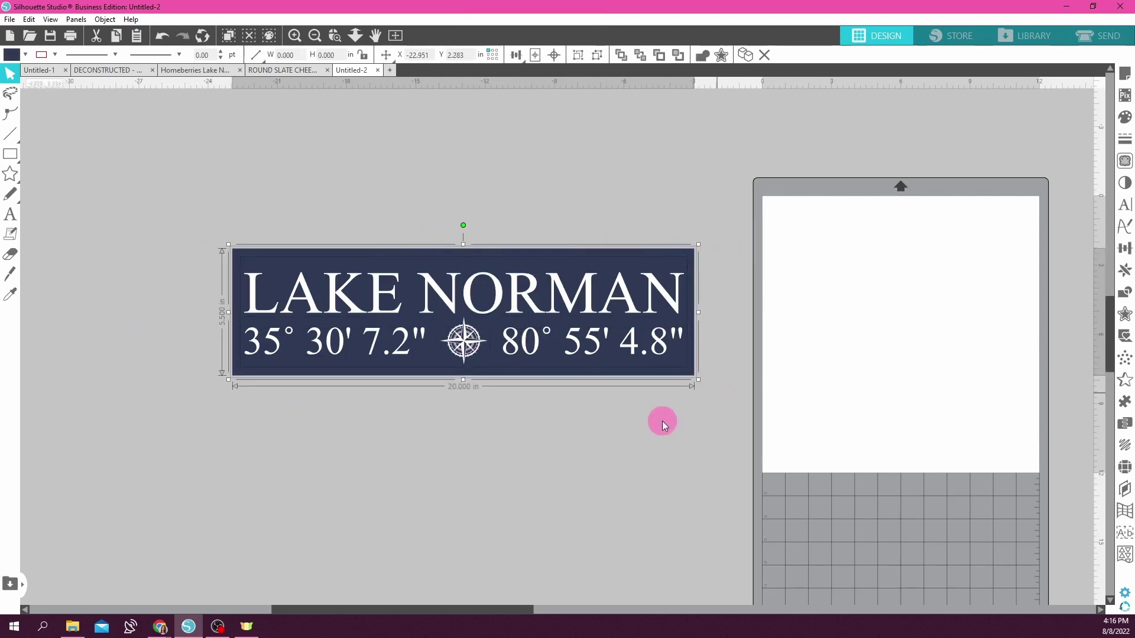
{"action": "left_click", "coordinate": [555, 62]}
{"action": "left_click", "coordinate": [555, 55]}
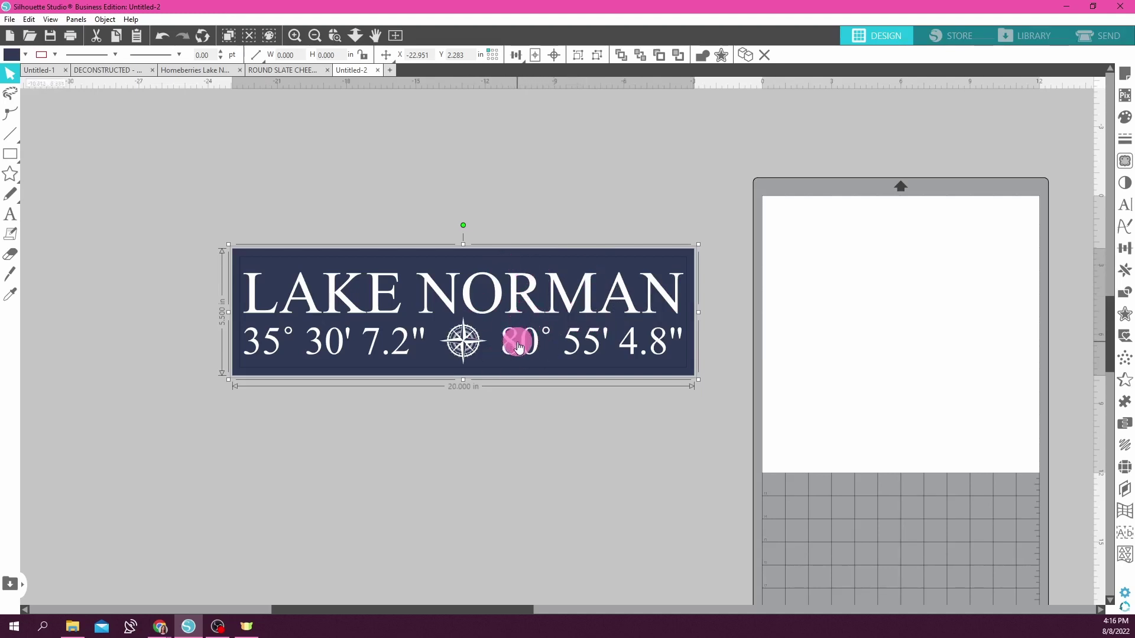
{"action": "left_click", "coordinate": [520, 423]}
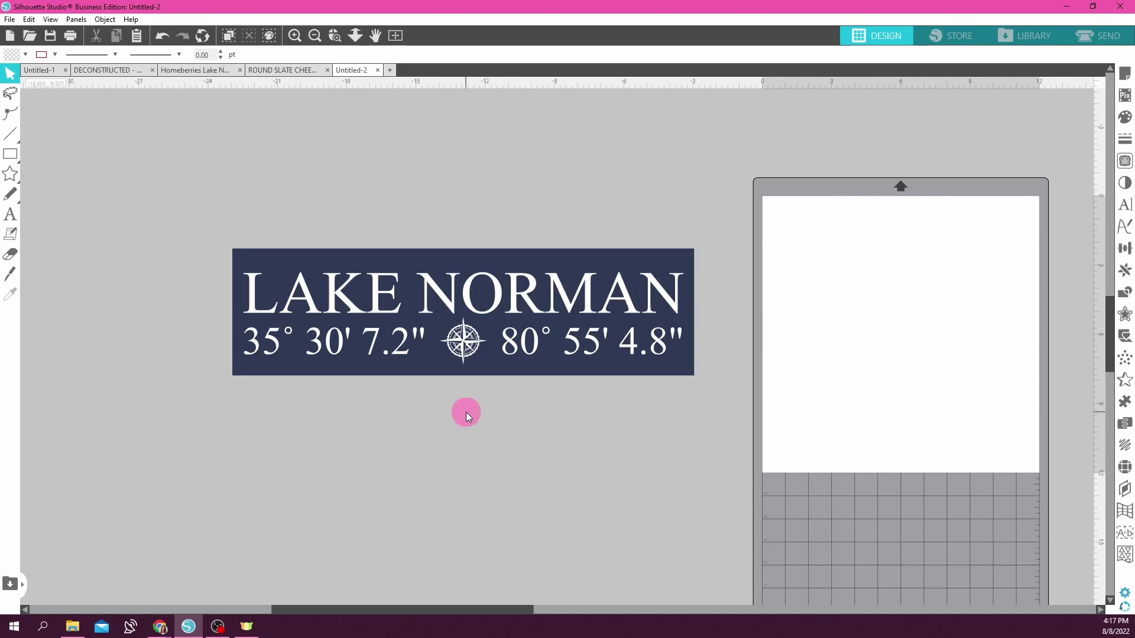
Ungroup the LAKE NORMAN text, the coordinates and the compass
{"action": "left_click", "coordinate": [516, 312]}
{"action": "right_click", "coordinate": [516, 310]}
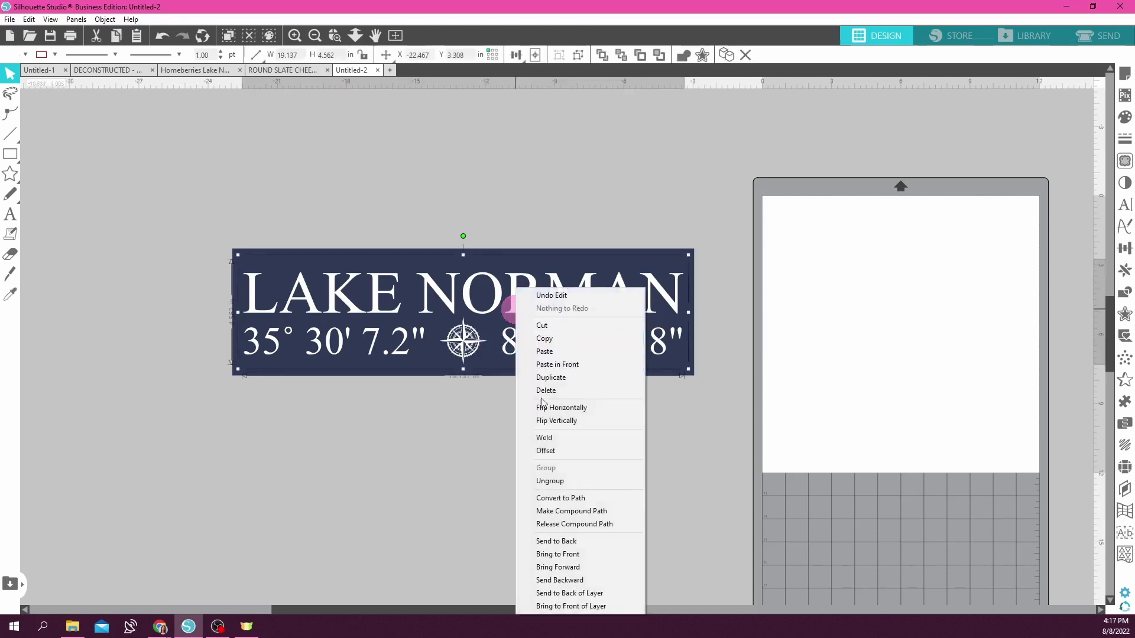
{"action": "left_click", "coordinate": [551, 481]}
Duplicate the complete sign design, including its navy rectangle, directly above the original
{"action": "left_click_drag", "start_coordinate": [172, 204], "coordinate": [750, 428]}
{"action": "key", "text": "i"}
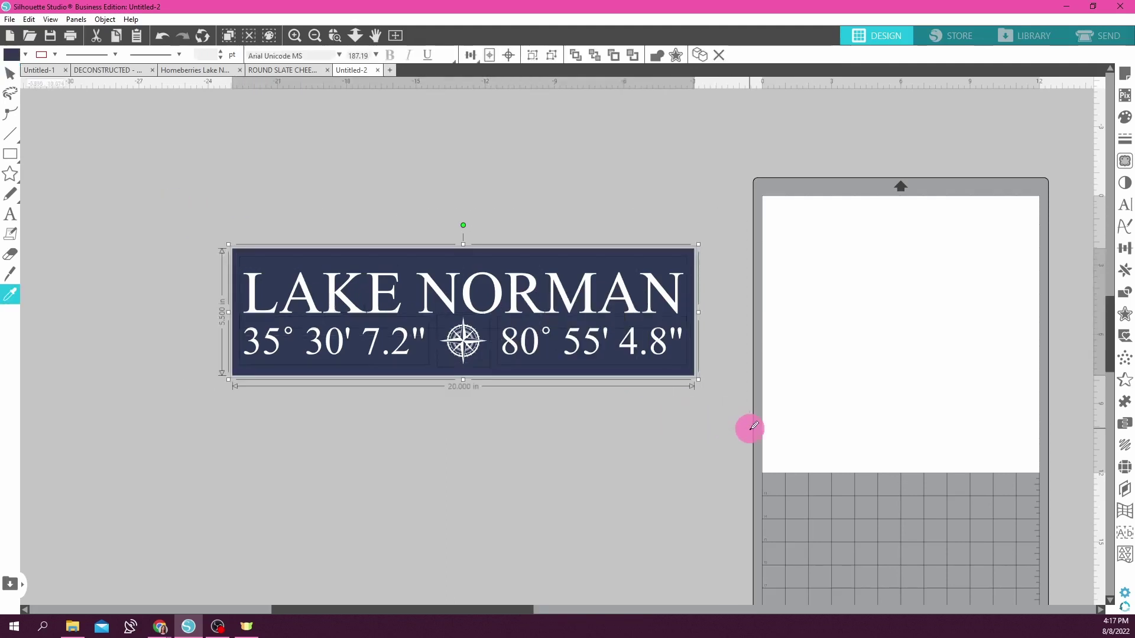
{"action": "key", "text": "ctrl+d"}
{"action": "left_click_drag", "start_coordinate": [695, 393], "coordinate": [668, 195]}
{"action": "left_click", "coordinate": [725, 168]}
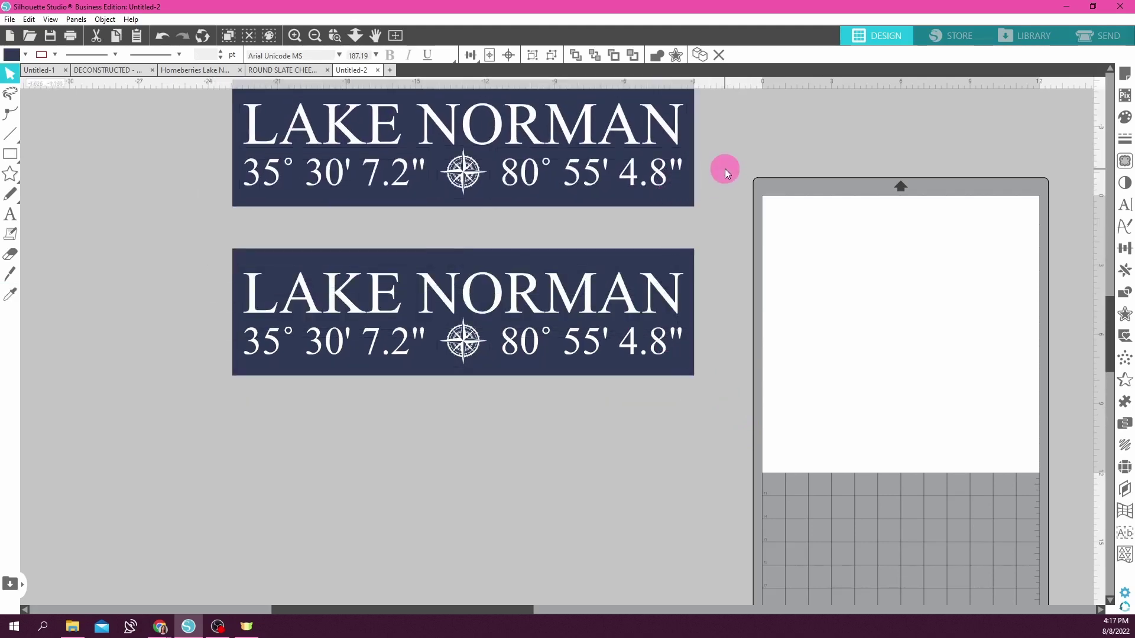
{"action": "scroll", "coordinate": [640, 513], "scroll_direction": "up", "scroll_amount": 1}
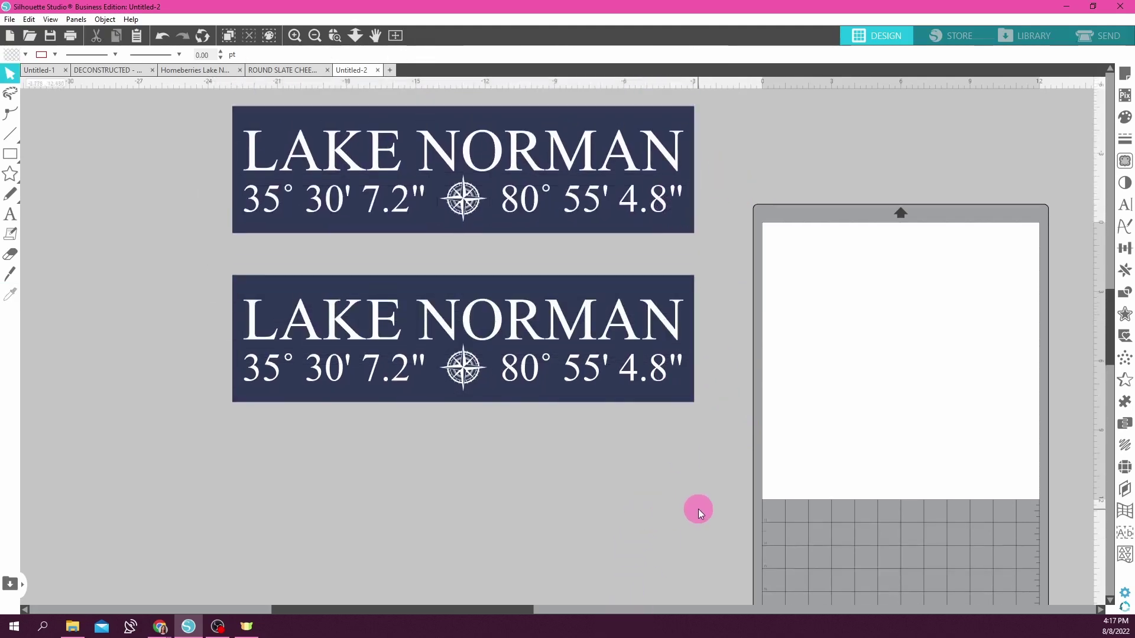
{"action": "scroll", "coordinate": [698, 509], "scroll_direction": "up", "scroll_amount": 1}
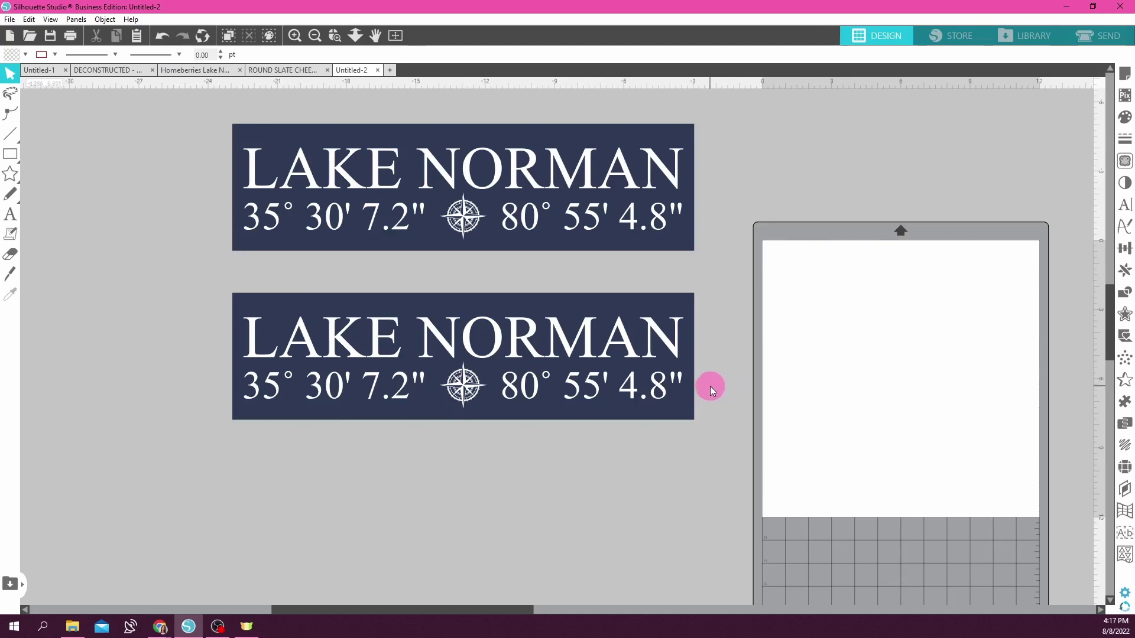
Shorten the lower sign's rectangle from its bottom edge to about 3.3 in high and delete the coordinates and compass from that sign
{"action": "left_click", "coordinate": [680, 420]}
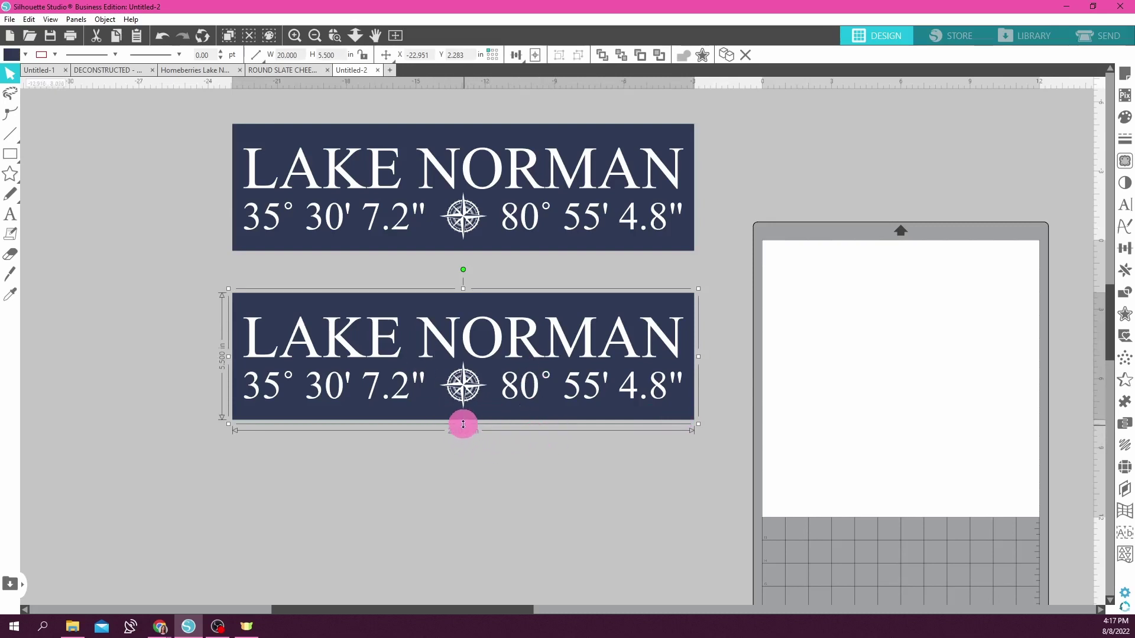
{"action": "left_click_drag", "start_coordinate": [463, 424], "coordinate": [466, 374]}
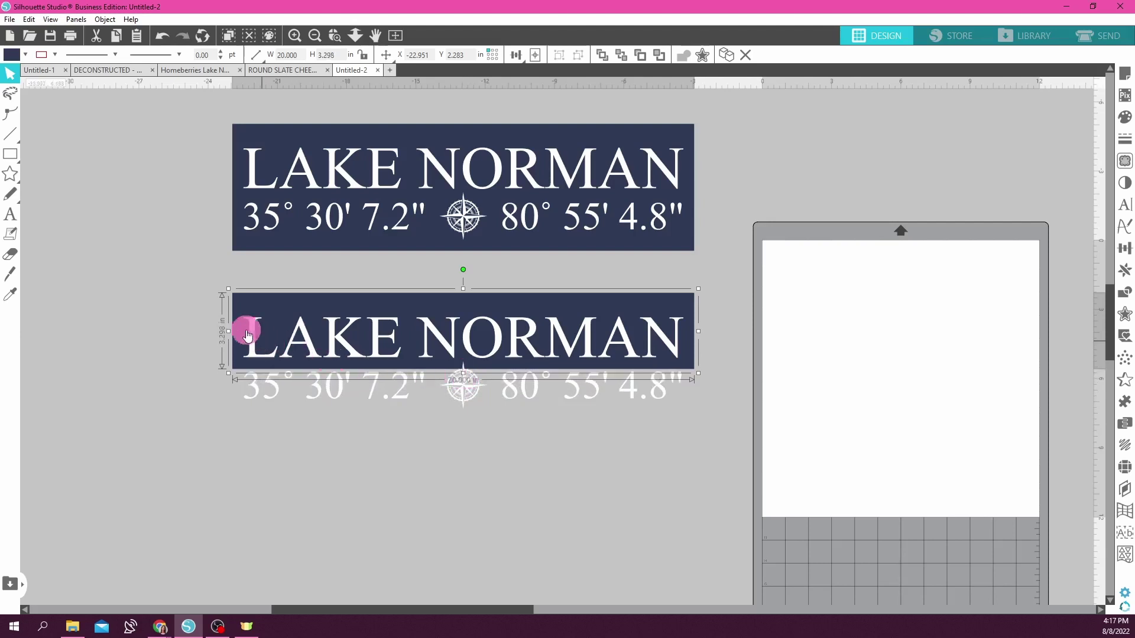
{"action": "left_click", "coordinate": [730, 350]}
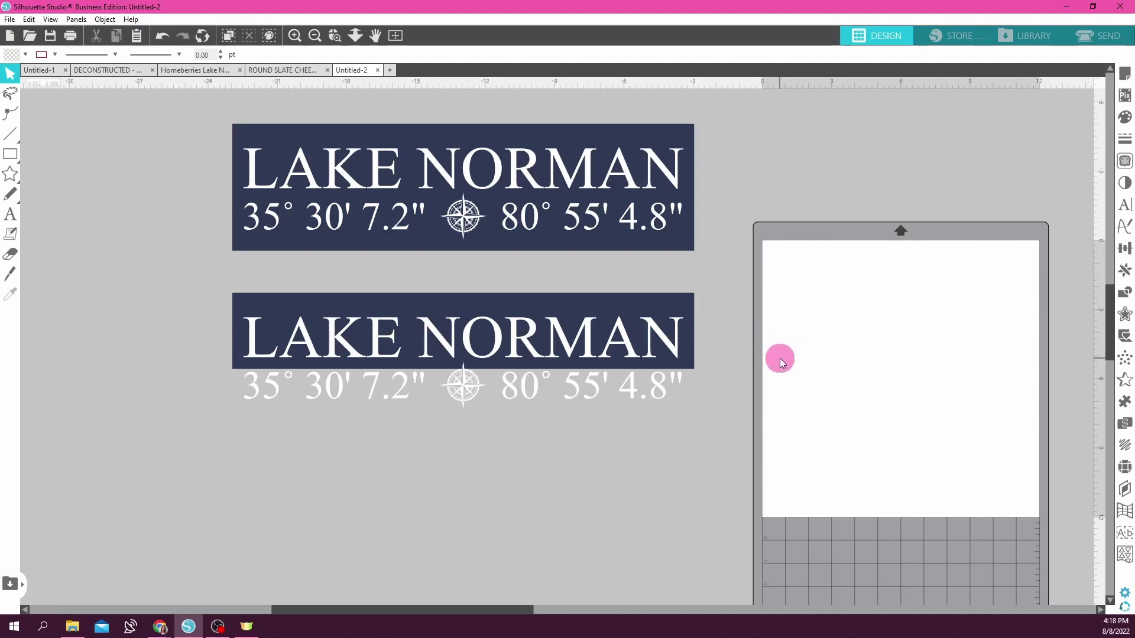
{"action": "left_click_drag", "start_coordinate": [172, 357], "coordinate": [727, 434]}
{"action": "key", "text": "Delete"}
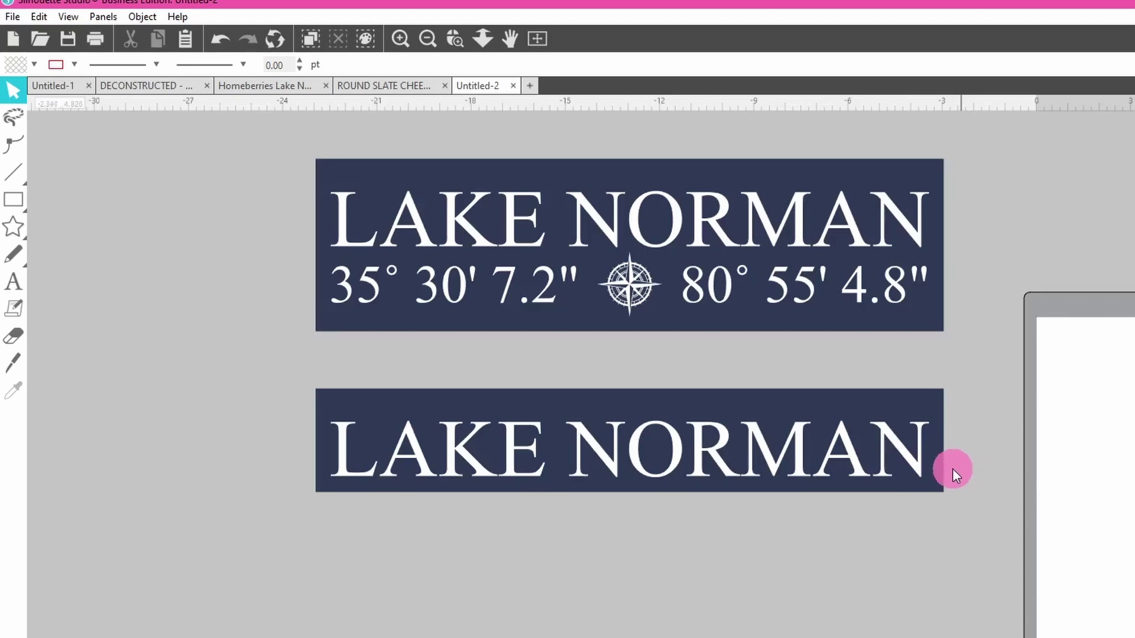
Make the lower sign's rectangle fill transparent and give it a red line color
{"action": "left_click", "coordinate": [951, 471]}
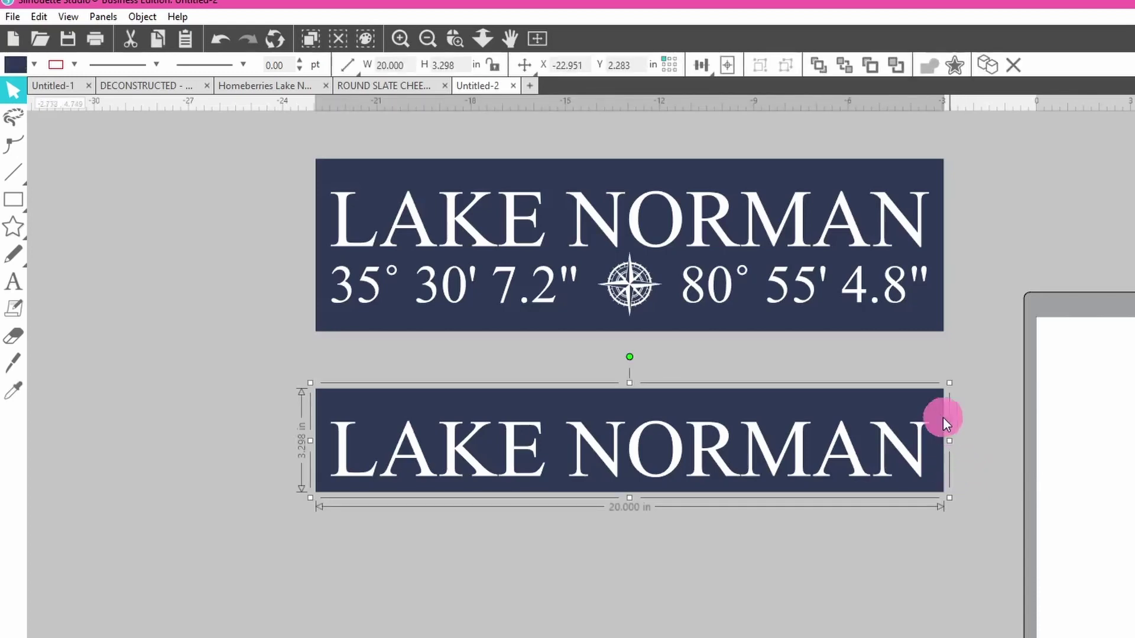
{"action": "left_click", "coordinate": [35, 63]}
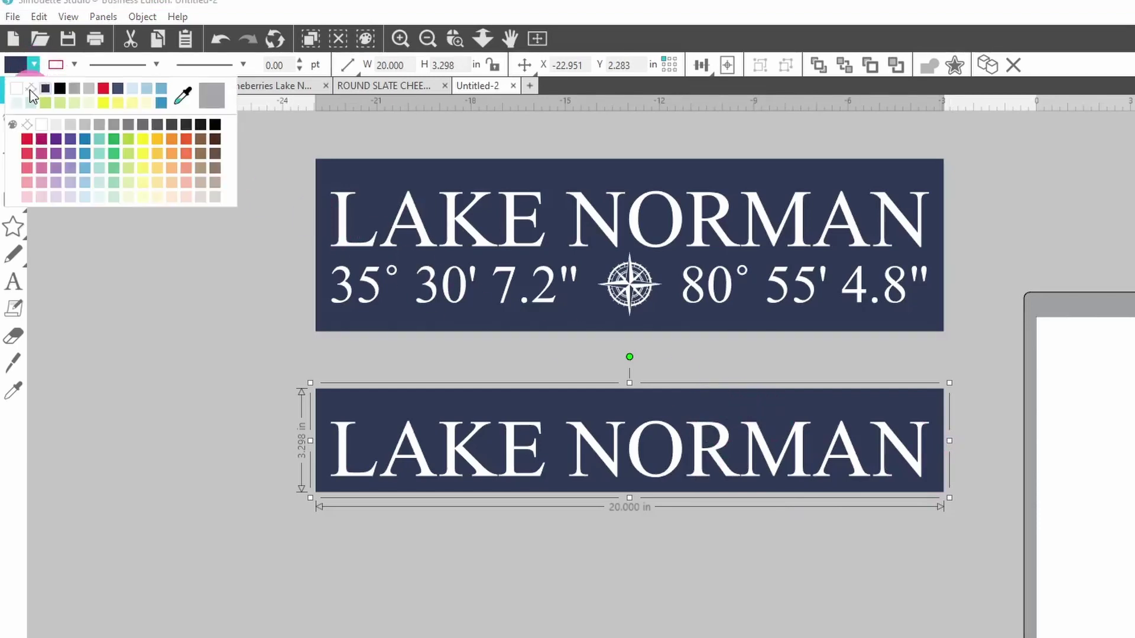
{"action": "left_click", "coordinate": [29, 90]}
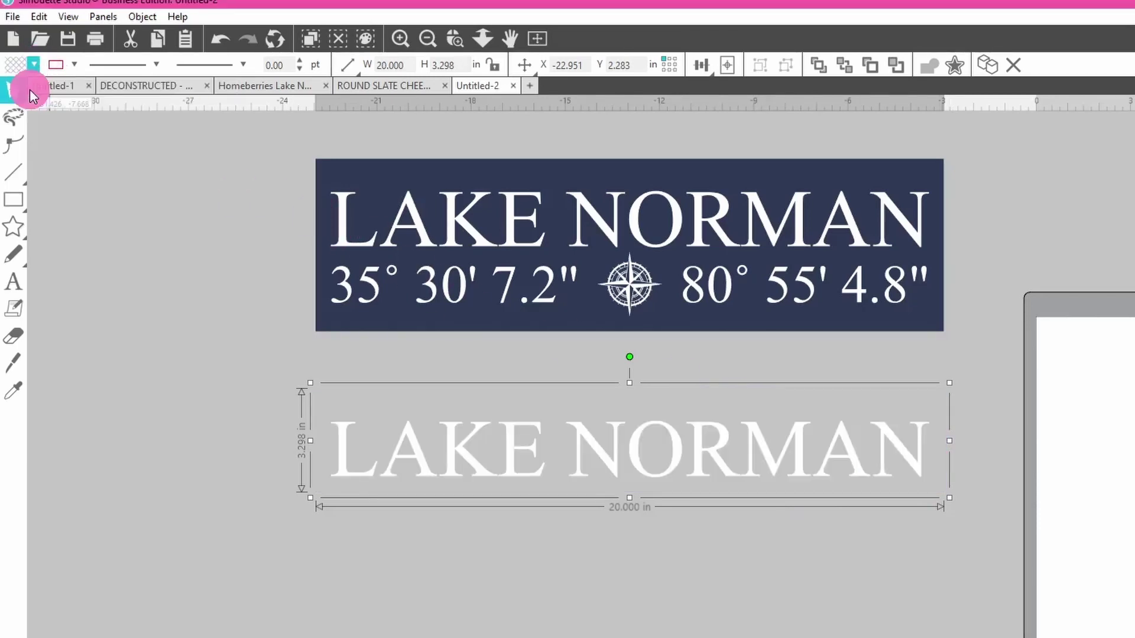
{"action": "left_click", "coordinate": [75, 64]}
{"action": "left_click", "coordinate": [67, 139]}
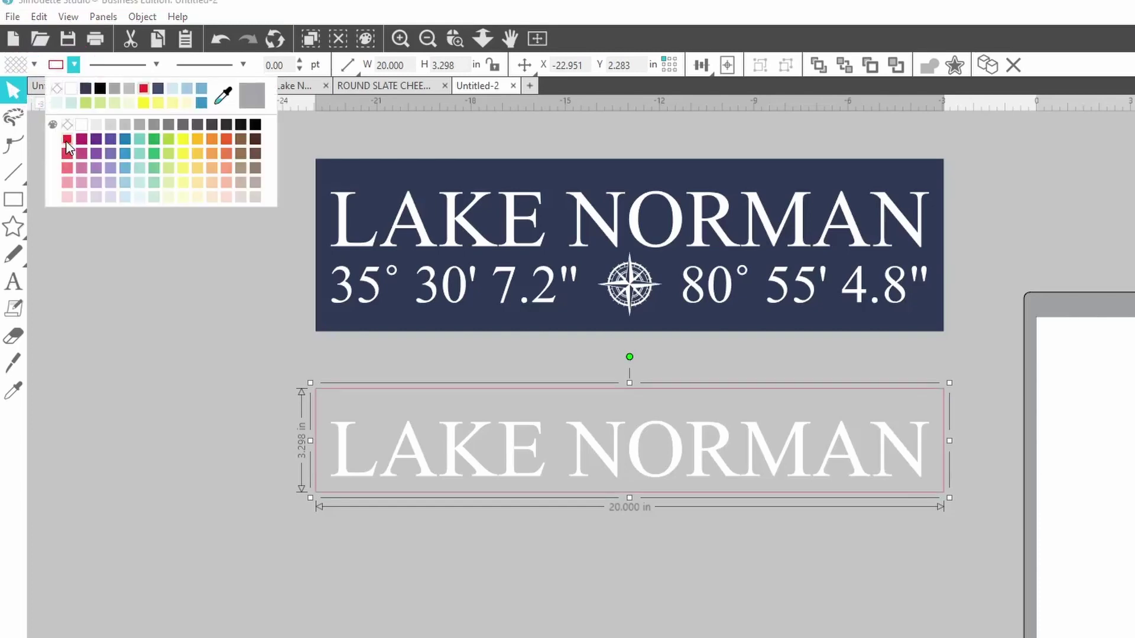
Give the lower LAKE NORMAN text a red line color and a transparent fill
{"action": "left_click", "coordinate": [514, 463]}
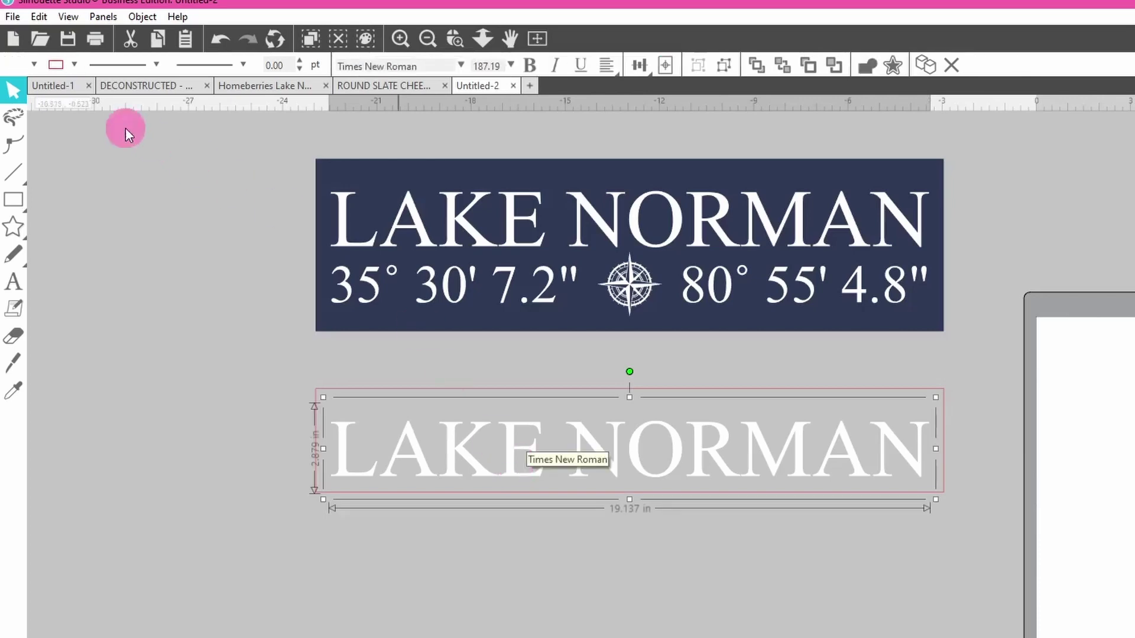
{"action": "left_click", "coordinate": [77, 64]}
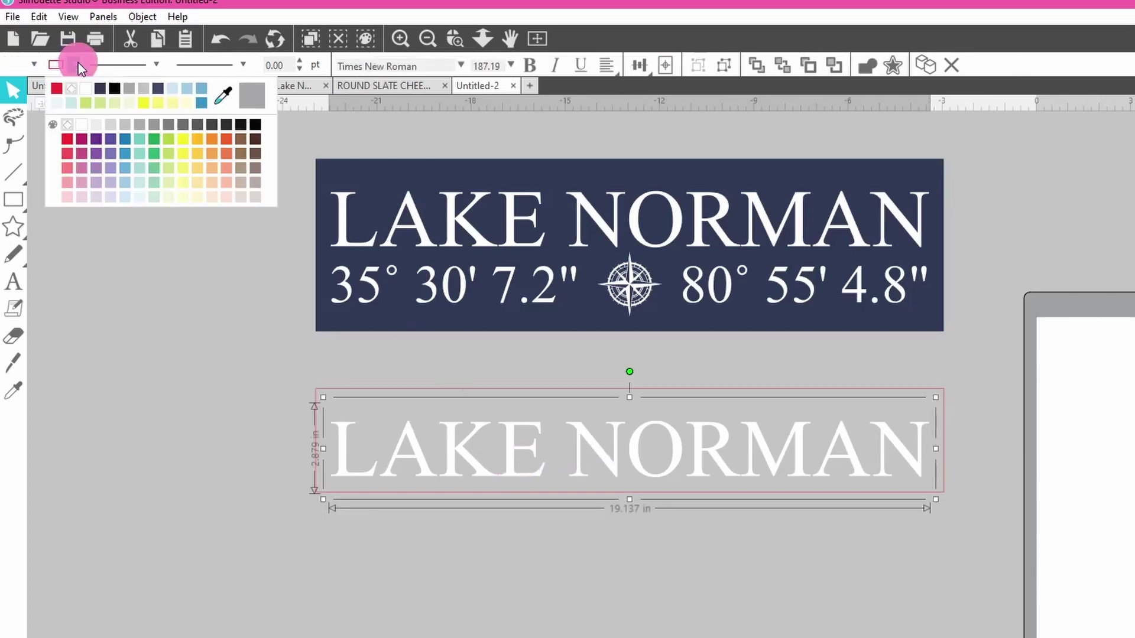
{"action": "left_click", "coordinate": [56, 88]}
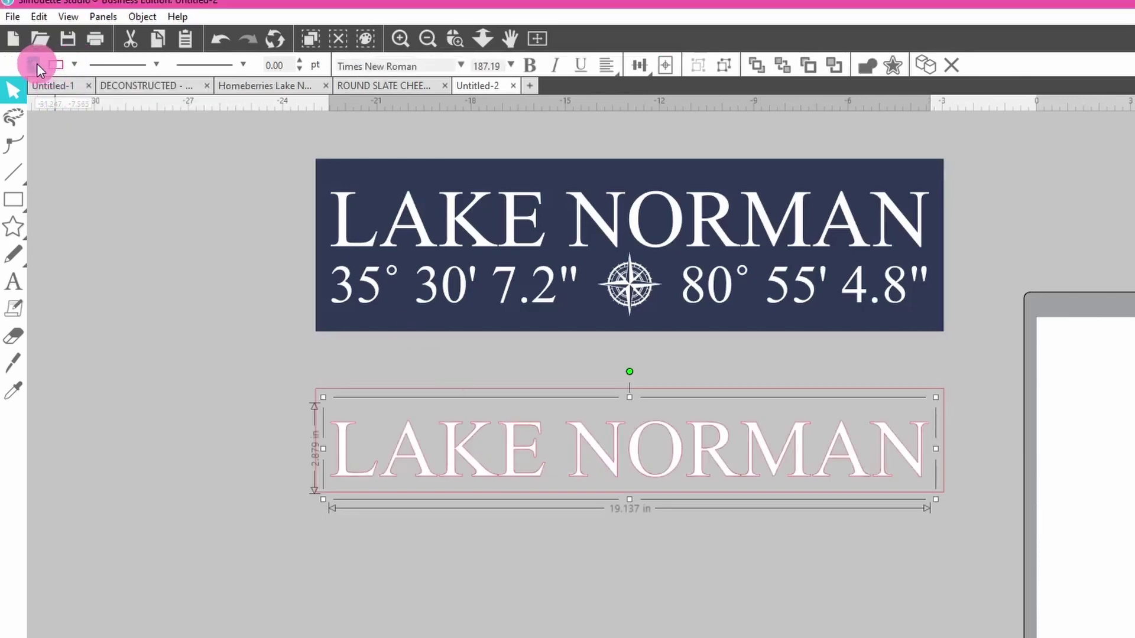
{"action": "left_click", "coordinate": [35, 64]}
{"action": "left_click", "coordinate": [32, 88]}
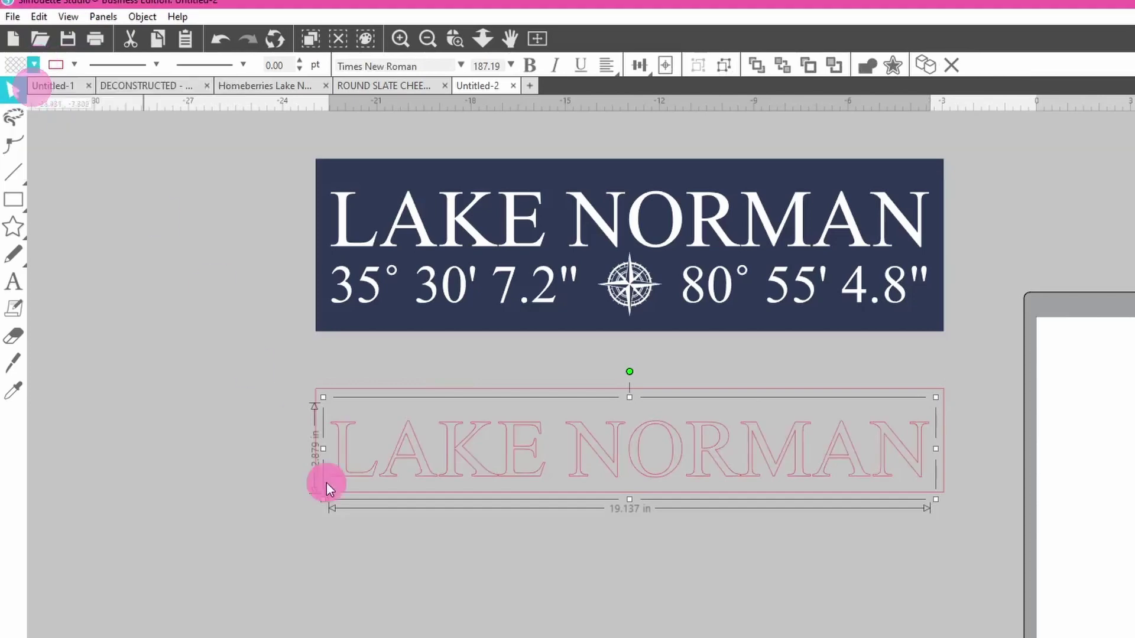
{"action": "left_click", "coordinate": [463, 578]}
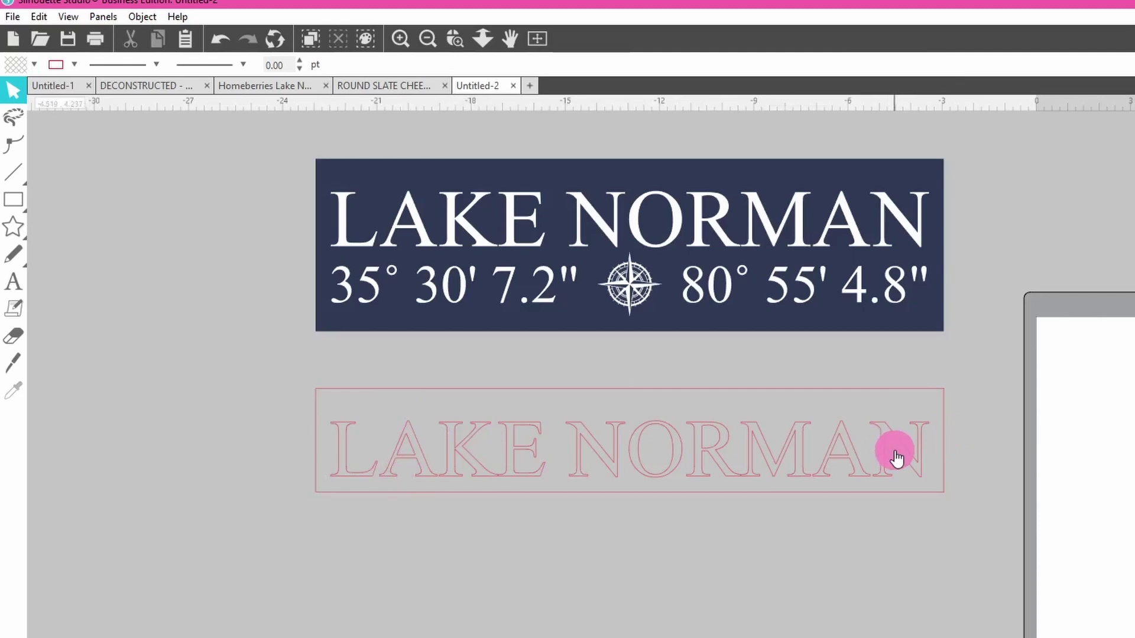
Group the outlined LAKE NORMAN text with its surrounding rectangle
{"action": "left_click_drag", "start_coordinate": [220, 353], "coordinate": [985, 604]}
{"action": "right_click", "coordinate": [985, 605]}
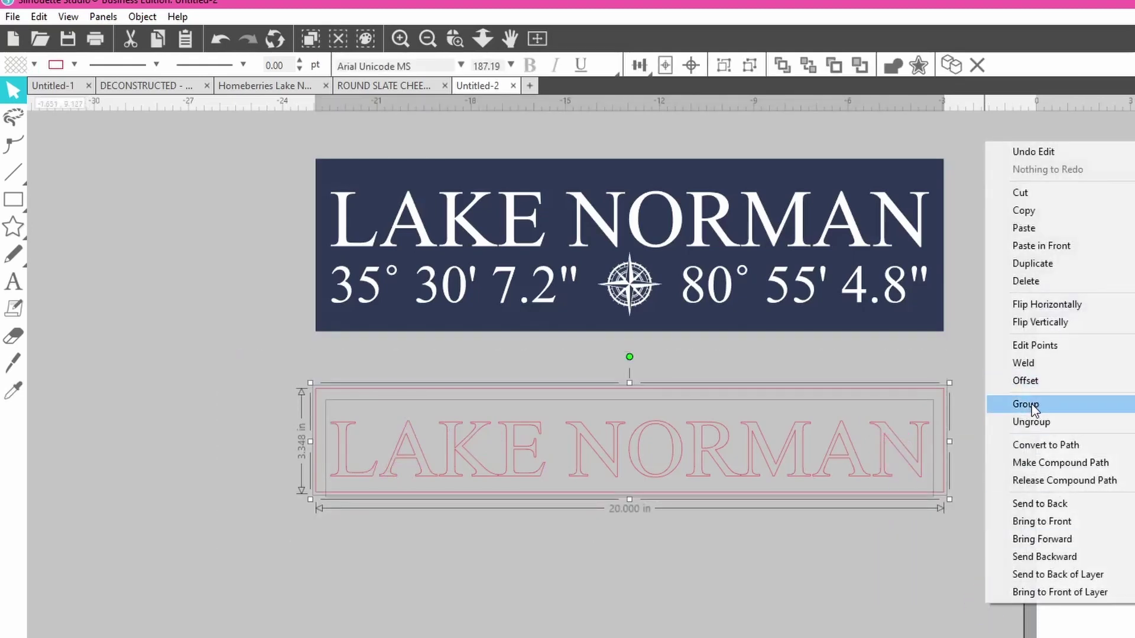
{"action": "left_click", "coordinate": [1032, 406]}
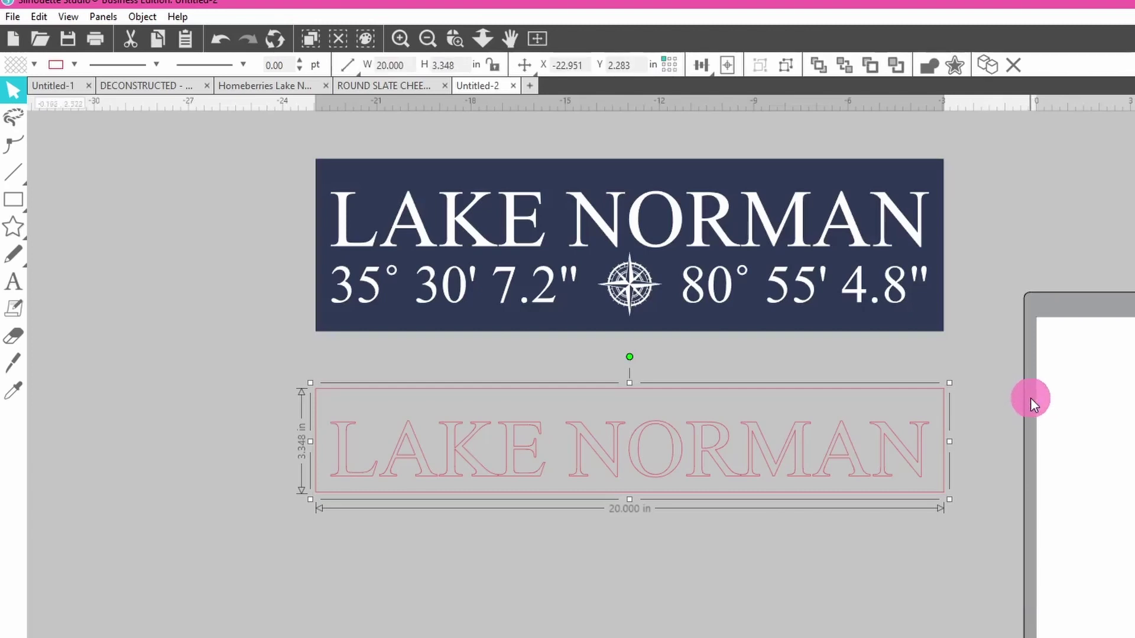
{"action": "left_click", "coordinate": [1017, 540]}
Move the grouped outline onto the upper sign, aligning its lettering and edges with the LAKE NORMAN text and navy rectangle
{"action": "mouse_move", "coordinate": [904, 452]}
{"action": "left_mouse_down"}
{"action": "mouse_move", "coordinate": [874, 487]}
{"action": "mouse_move", "coordinate": [897, 499]}
{"action": "mouse_move", "coordinate": [822, 502]}
{"action": "mouse_move", "coordinate": [900, 460]}
{"action": "left_mouse_up"}
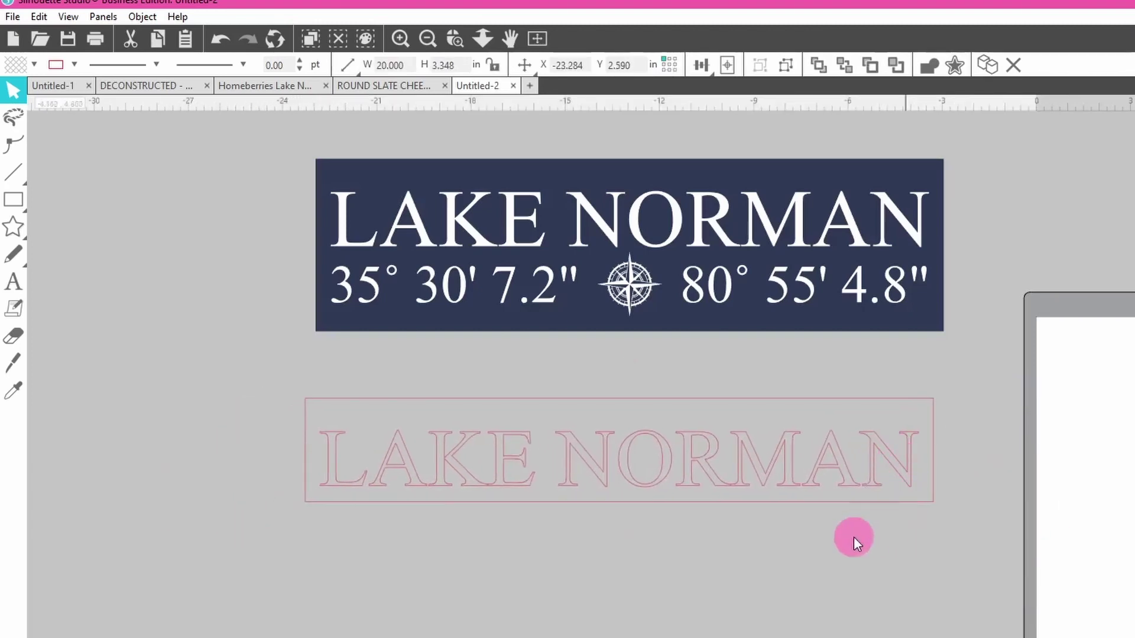
{"action": "left_click", "coordinate": [825, 463]}
{"action": "left_click", "coordinate": [859, 553]}
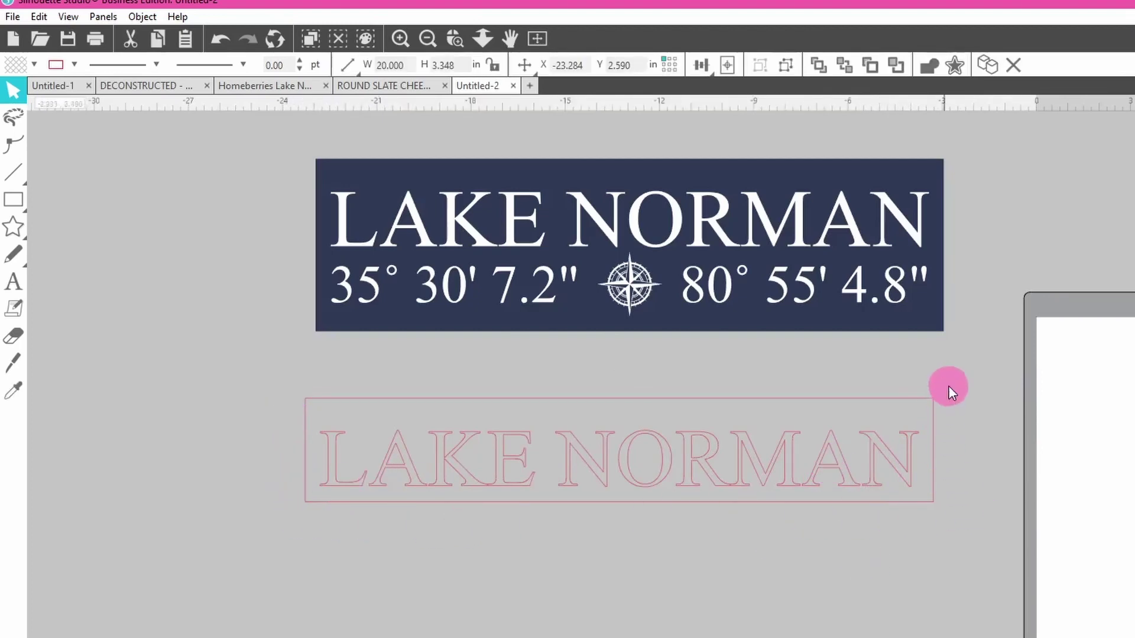
{"action": "left_click", "coordinate": [248, 405]}
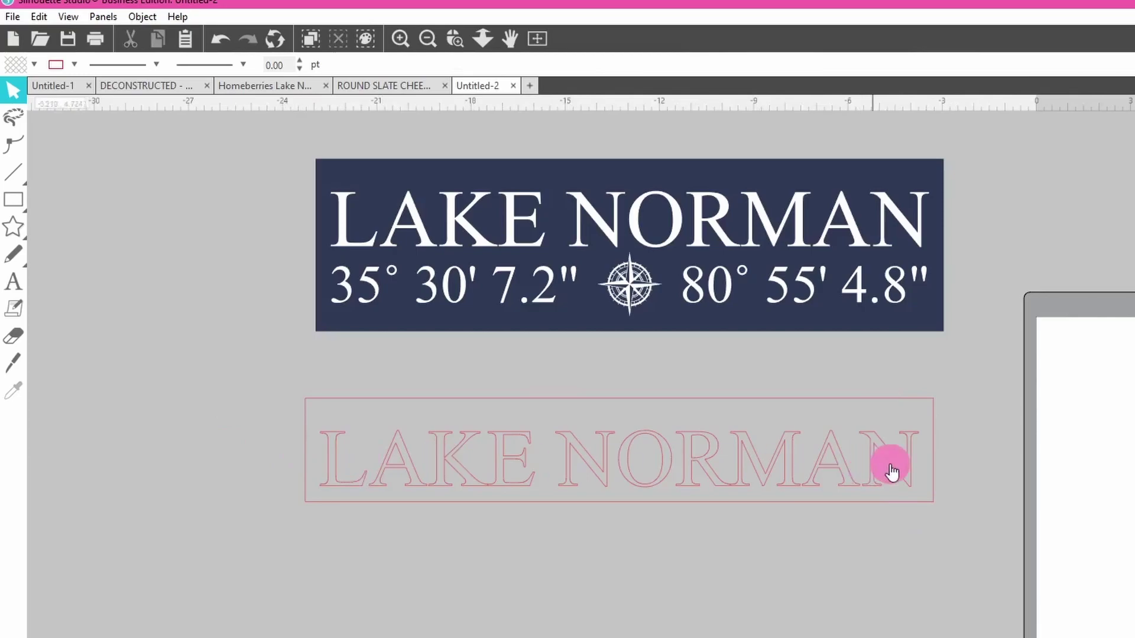
{"action": "left_click_drag", "start_coordinate": [892, 466], "coordinate": [852, 268]}
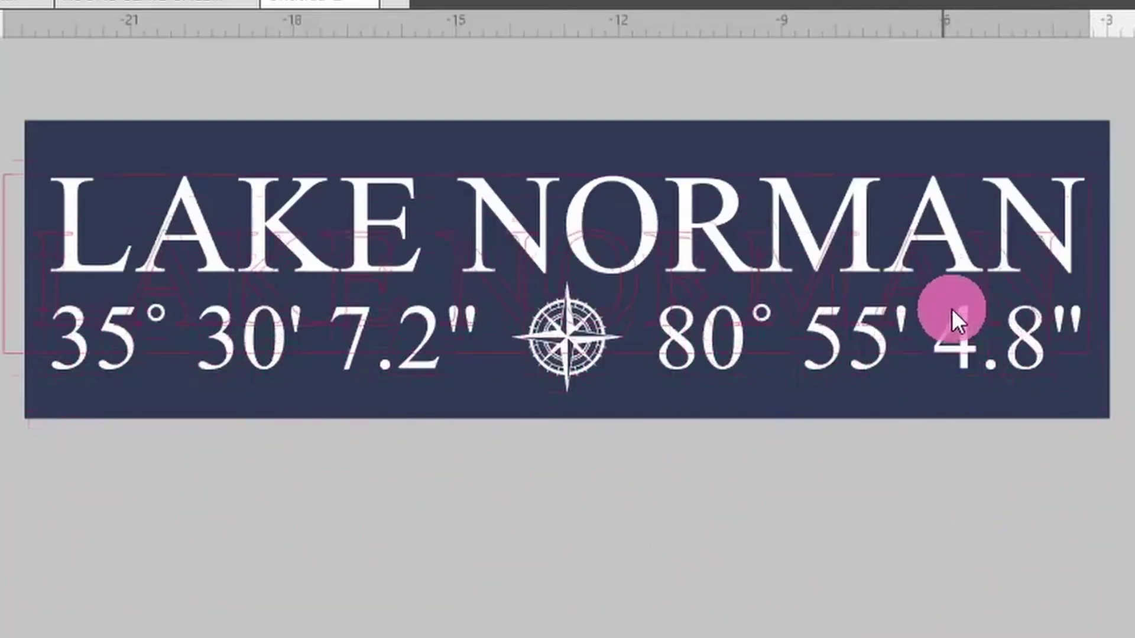
{"action": "left_click_drag", "start_coordinate": [952, 309], "coordinate": [978, 277]}
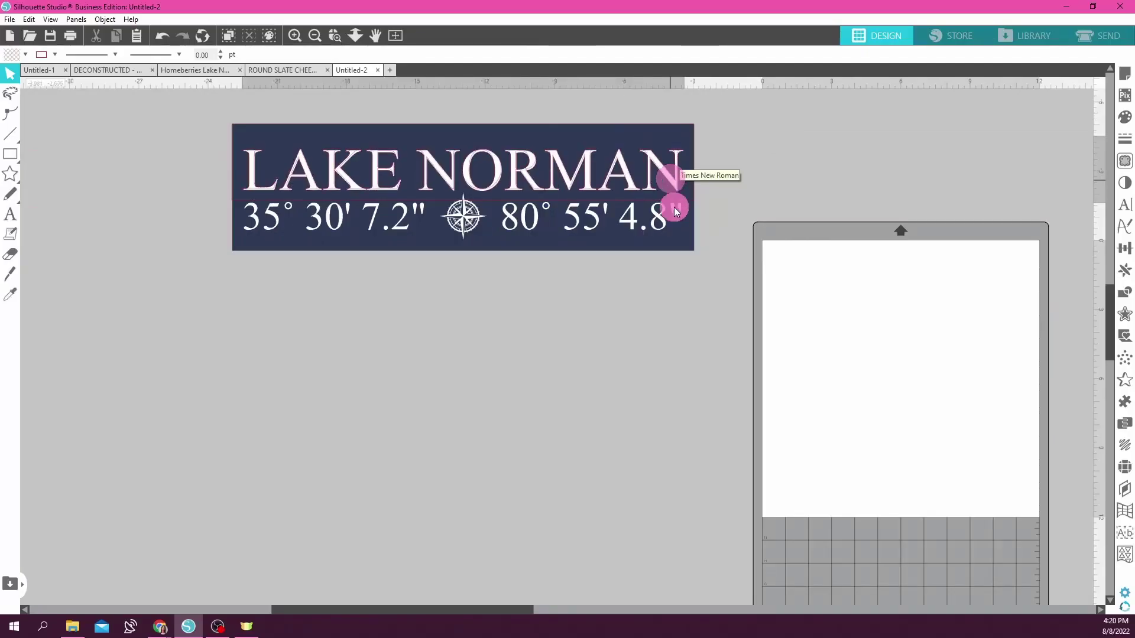
Undo the accidental move of the white LAKE NORMAN text and move the grouped outline back below the navy sign
{"action": "left_click_drag", "start_coordinate": [676, 211], "coordinate": [690, 329]}
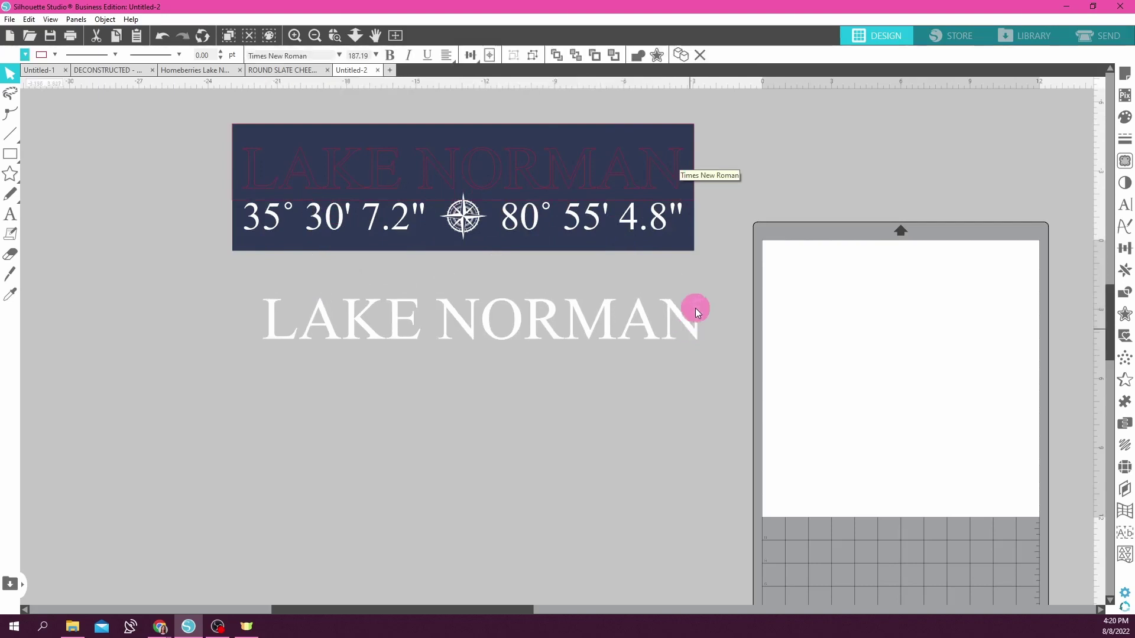
{"action": "left_click", "coordinate": [161, 37]}
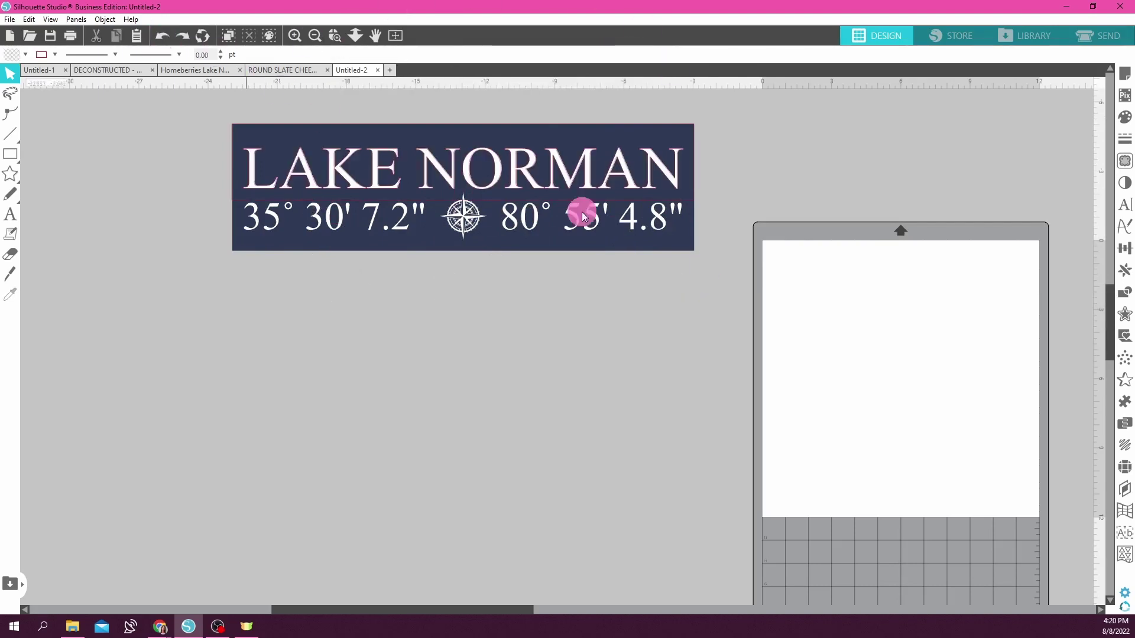
{"action": "left_click", "coordinate": [694, 201]}
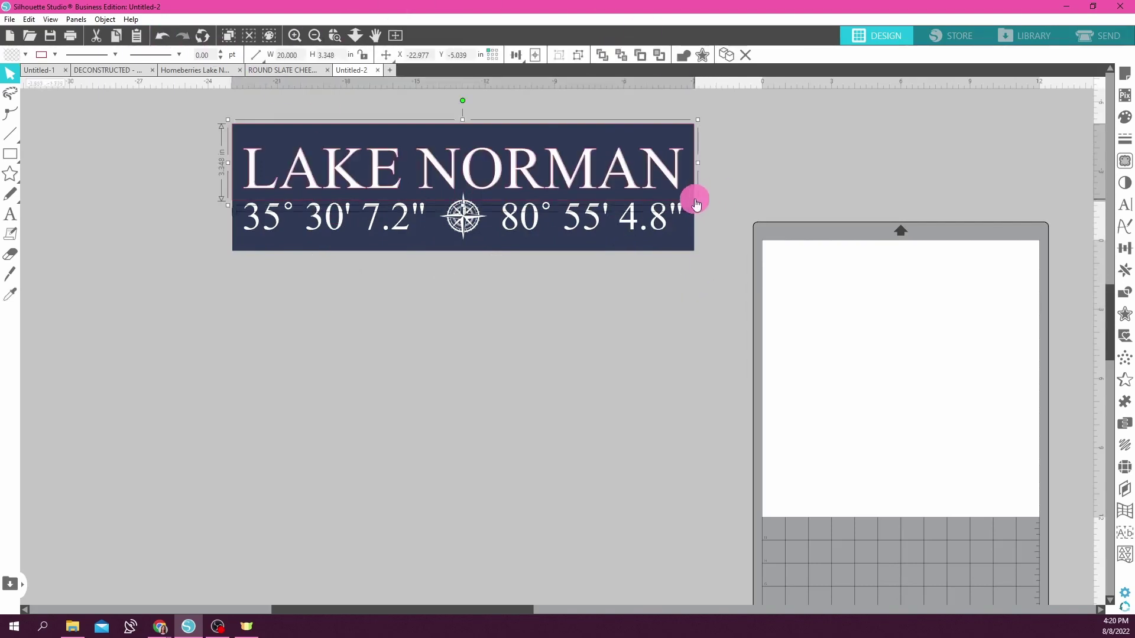
{"action": "left_click_drag", "start_coordinate": [695, 201], "coordinate": [699, 363]}
{"action": "left_click", "coordinate": [650, 414]}
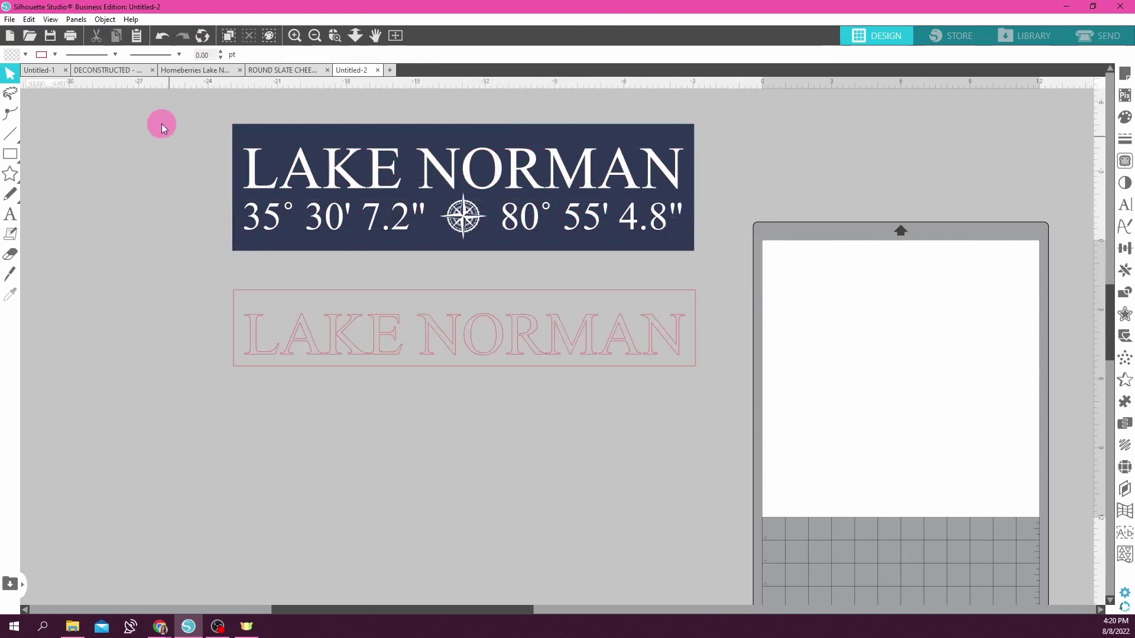
Duplicate the complete navy LAKE NORMAN sign and place the copy below the outlined LAKE NORMAN piece
{"action": "left_click_drag", "start_coordinate": [194, 112], "coordinate": [728, 274]}
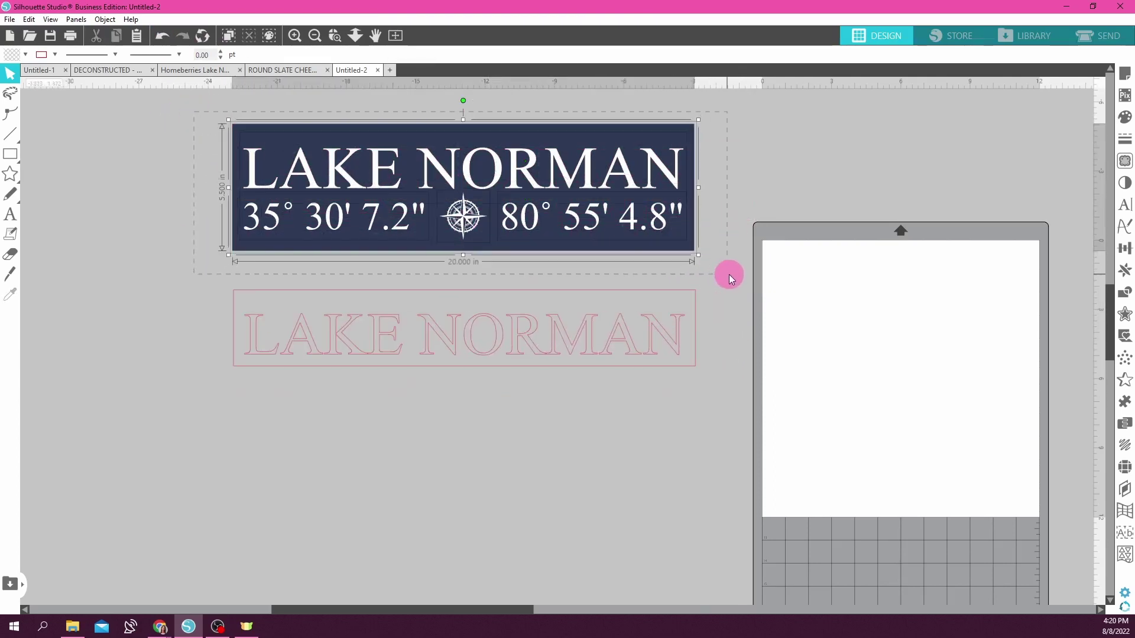
{"action": "key", "text": "i"}
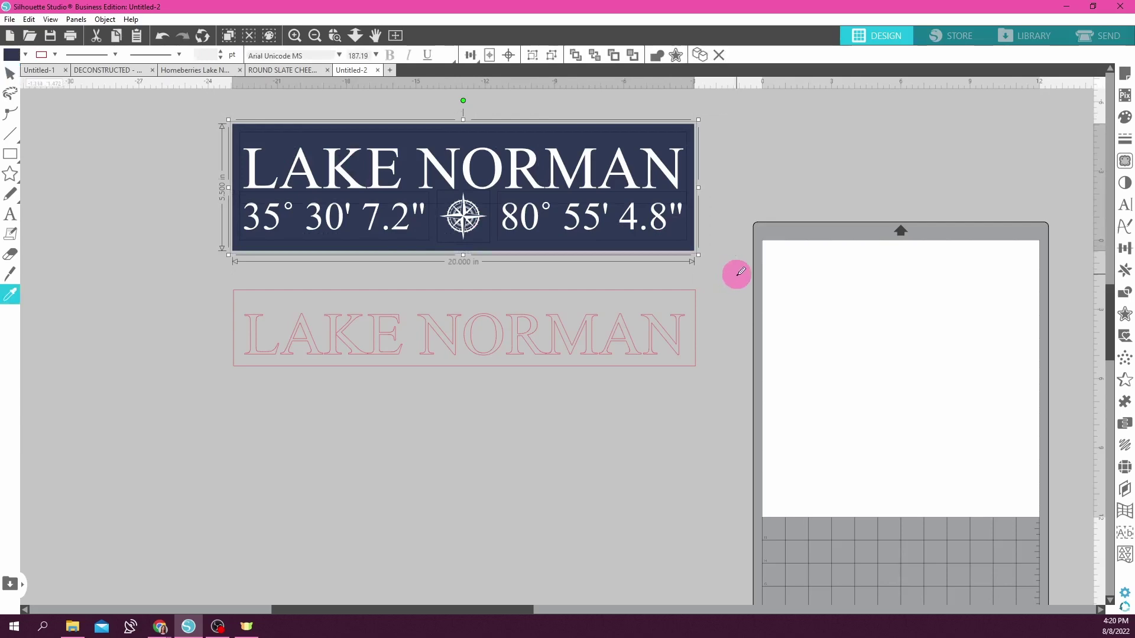
{"action": "key", "text": "ctrl+d"}
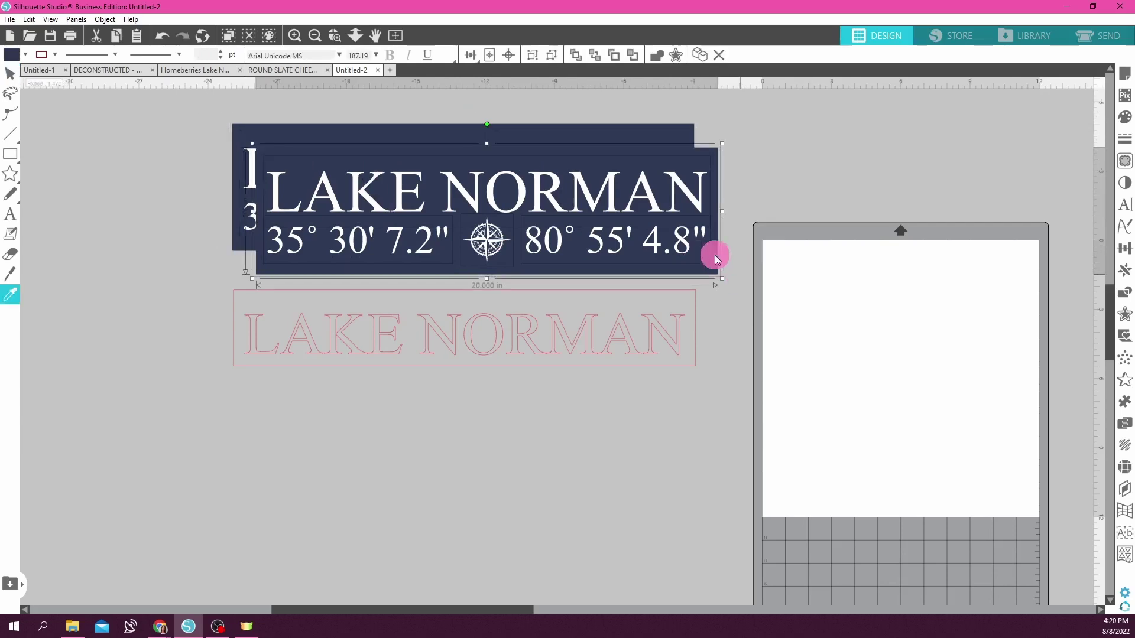
{"action": "left_click_drag", "start_coordinate": [699, 241], "coordinate": [680, 491]}
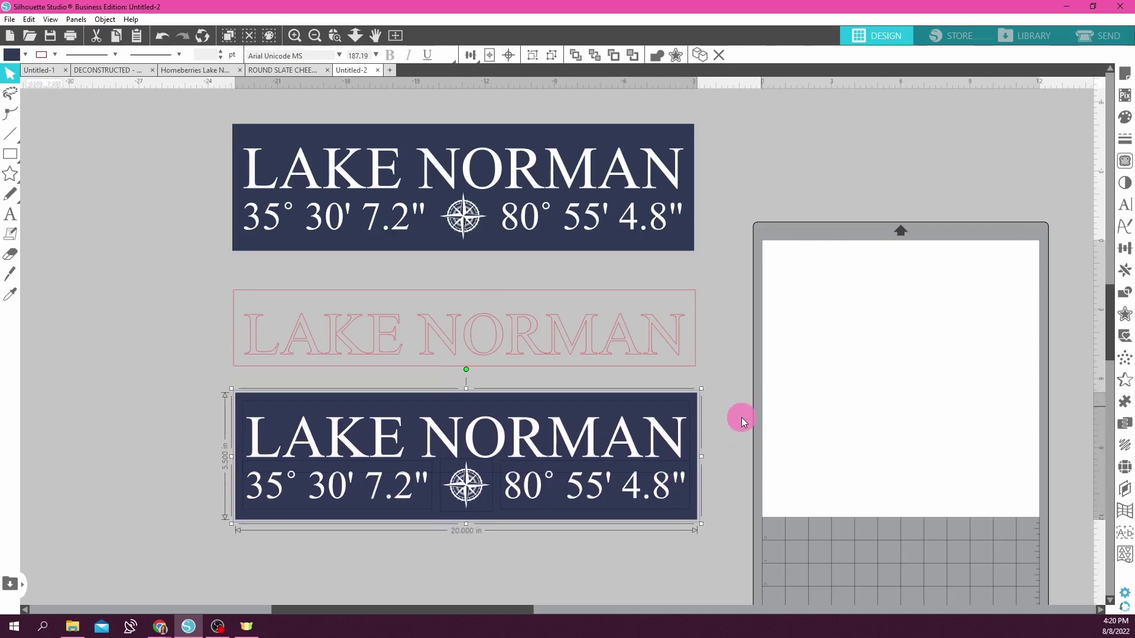
{"action": "left_click", "coordinate": [738, 416]}
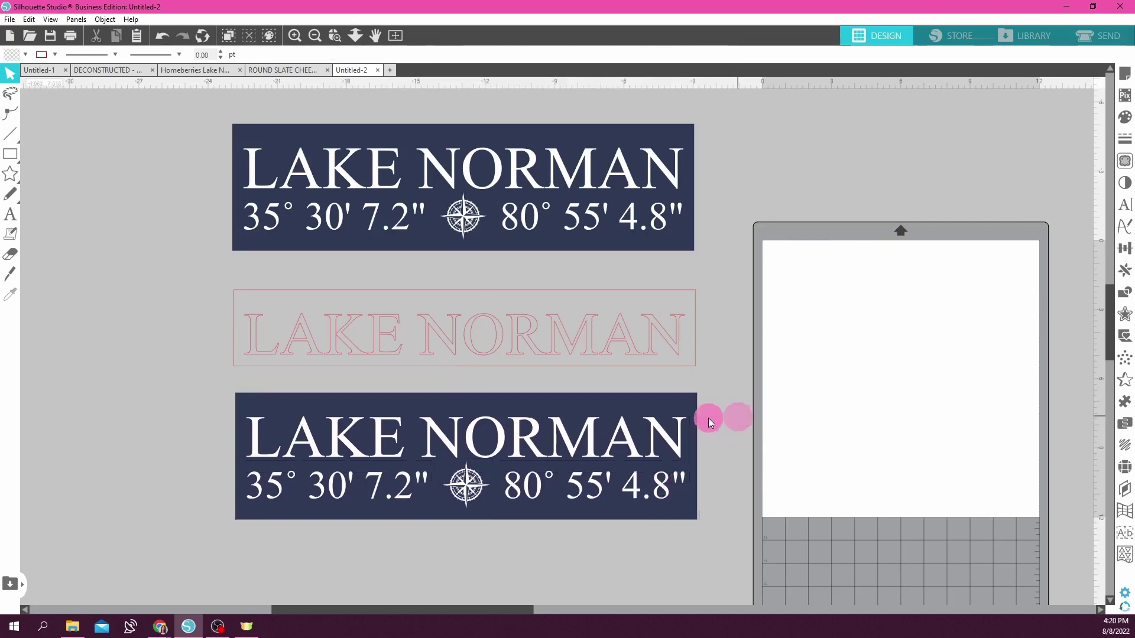
Delete the LAKE NORMAN text from the sign copy and shorten its navy rectangle from above to about 2.84 in high
{"action": "left_click", "coordinate": [518, 443]}
{"action": "double_click", "coordinate": [520, 443]}
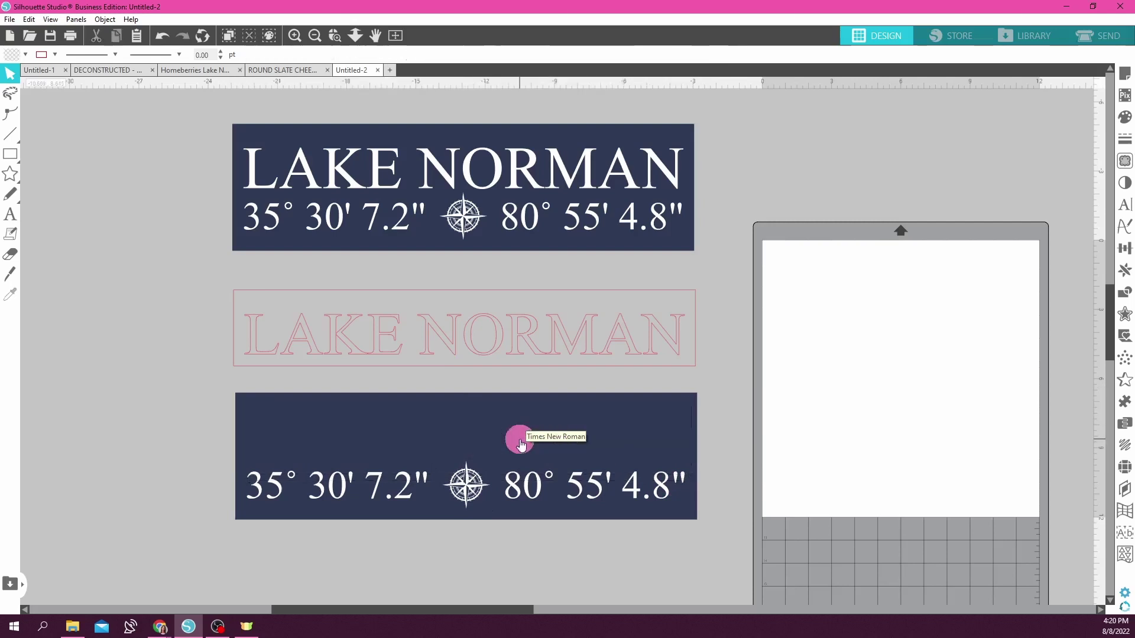
{"action": "left_click", "coordinate": [478, 427]}
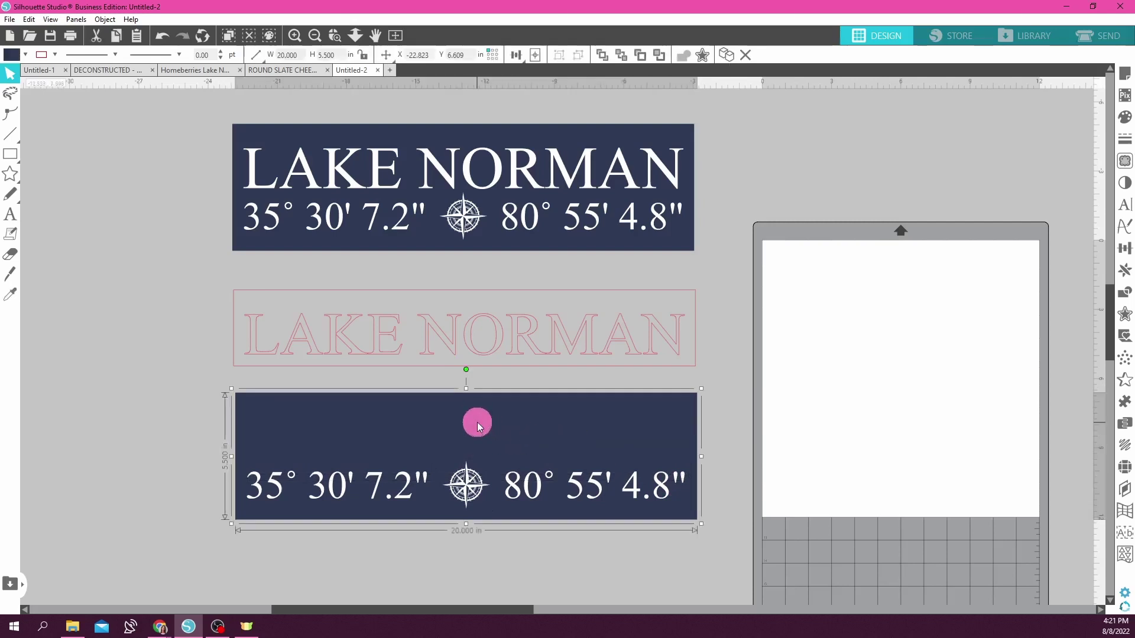
{"action": "left_click_drag", "start_coordinate": [467, 389], "coordinate": [466, 450]}
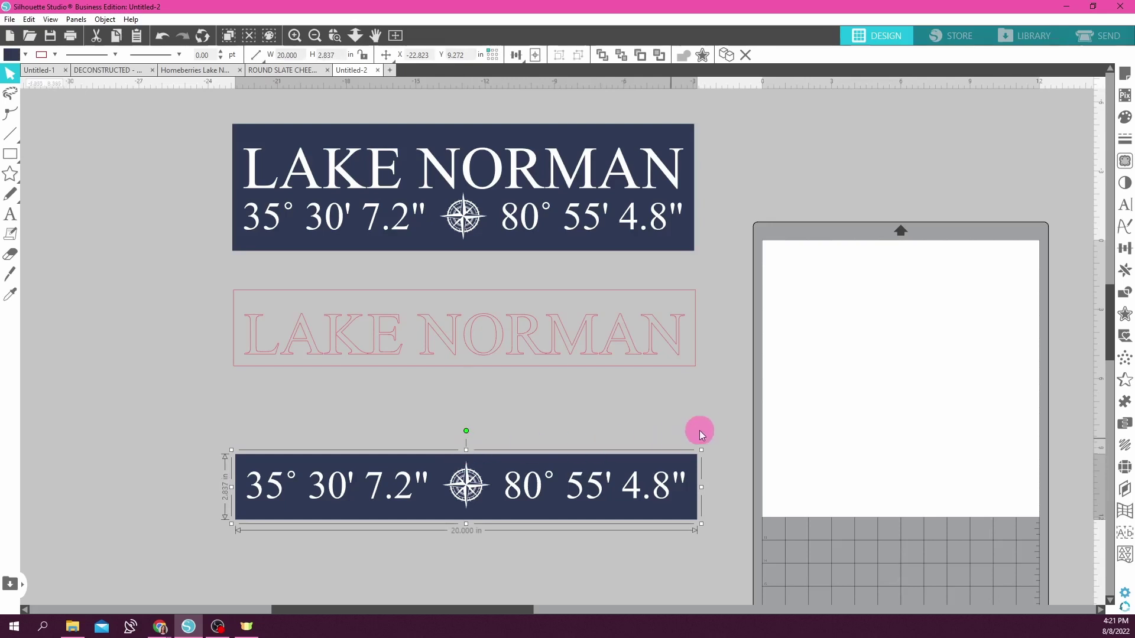
{"action": "left_click", "coordinate": [721, 426]}
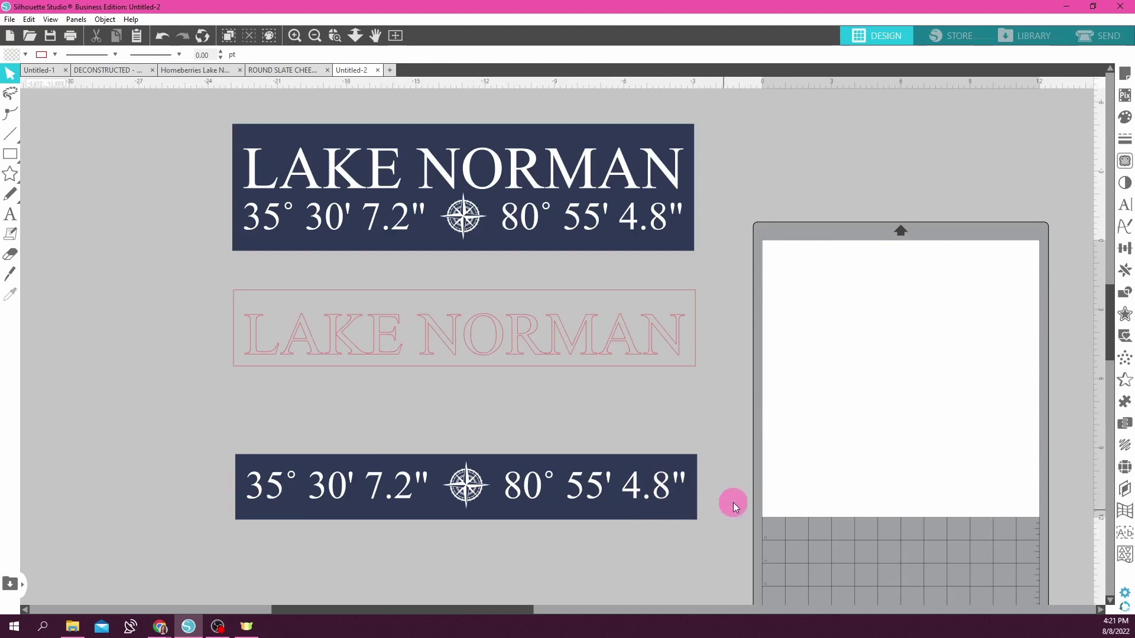
Give the rectangle around the lower coordinates a transparent fill and a red line color
{"action": "left_click", "coordinate": [250, 517]}
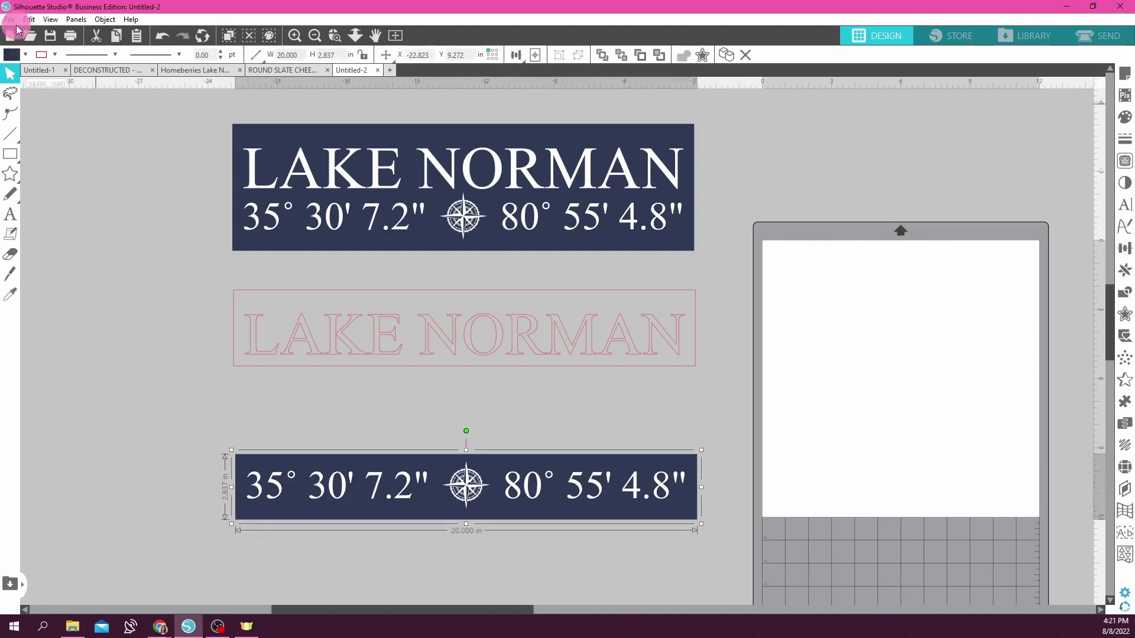
{"action": "left_click", "coordinate": [24, 54]}
{"action": "left_click", "coordinate": [44, 67]}
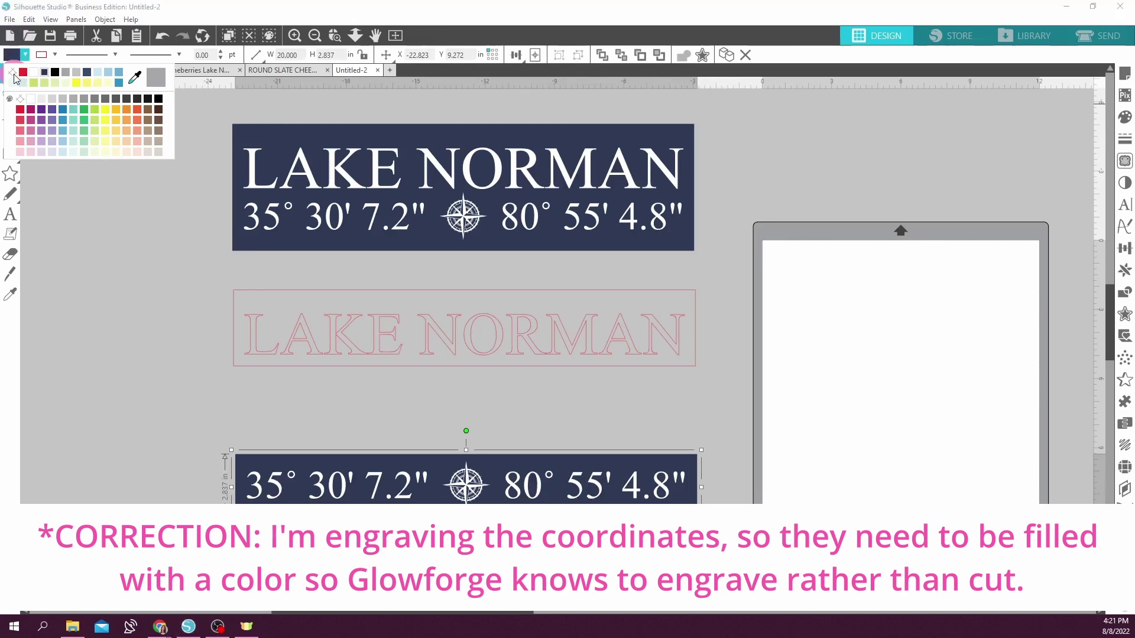
{"action": "left_click", "coordinate": [54, 55]}
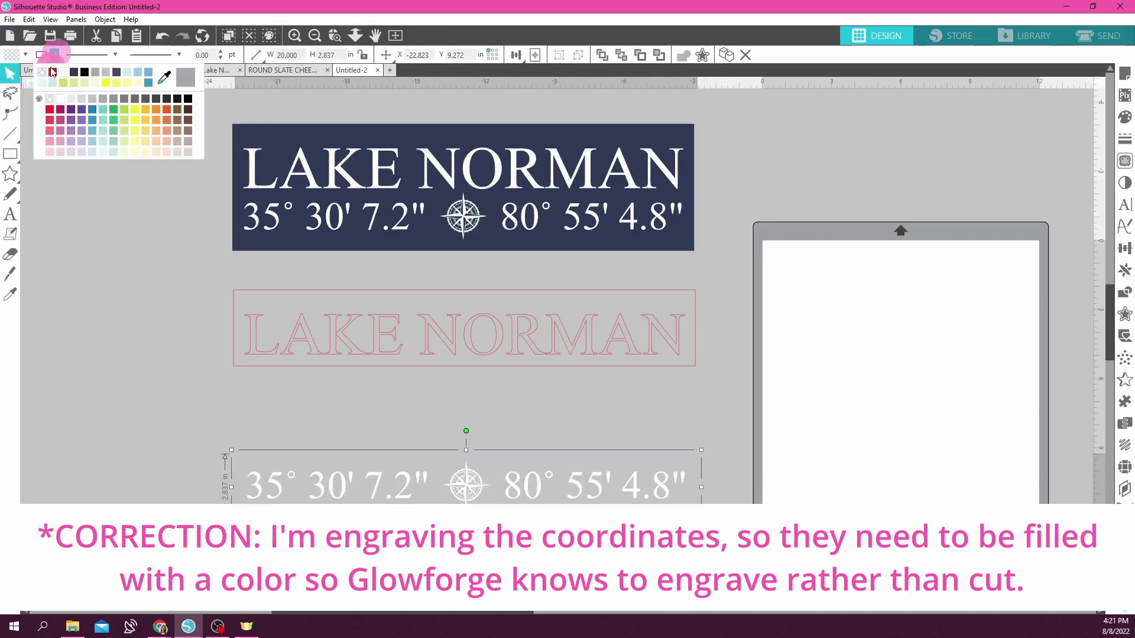
{"action": "left_click", "coordinate": [51, 110]}
{"action": "left_click", "coordinate": [51, 110]}
Give the lower coordinates text and compass a red line color and a transparent fill
{"action": "left_click_drag", "start_coordinate": [228, 392], "coordinate": [704, 503]}
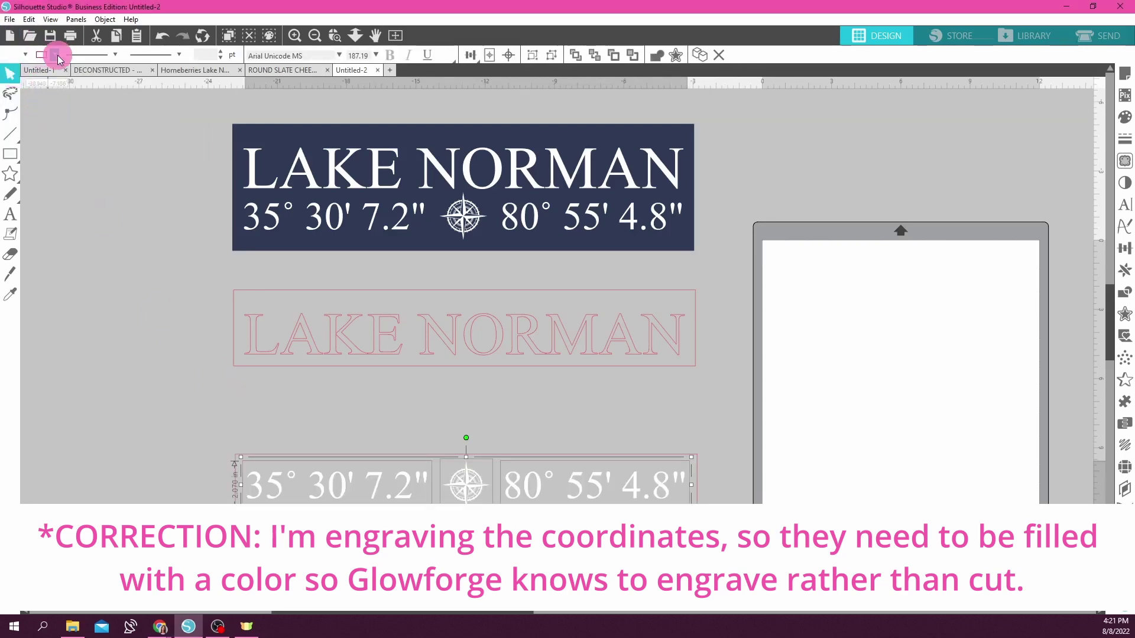
{"action": "left_click", "coordinate": [58, 55]}
{"action": "left_click", "coordinate": [42, 72]}
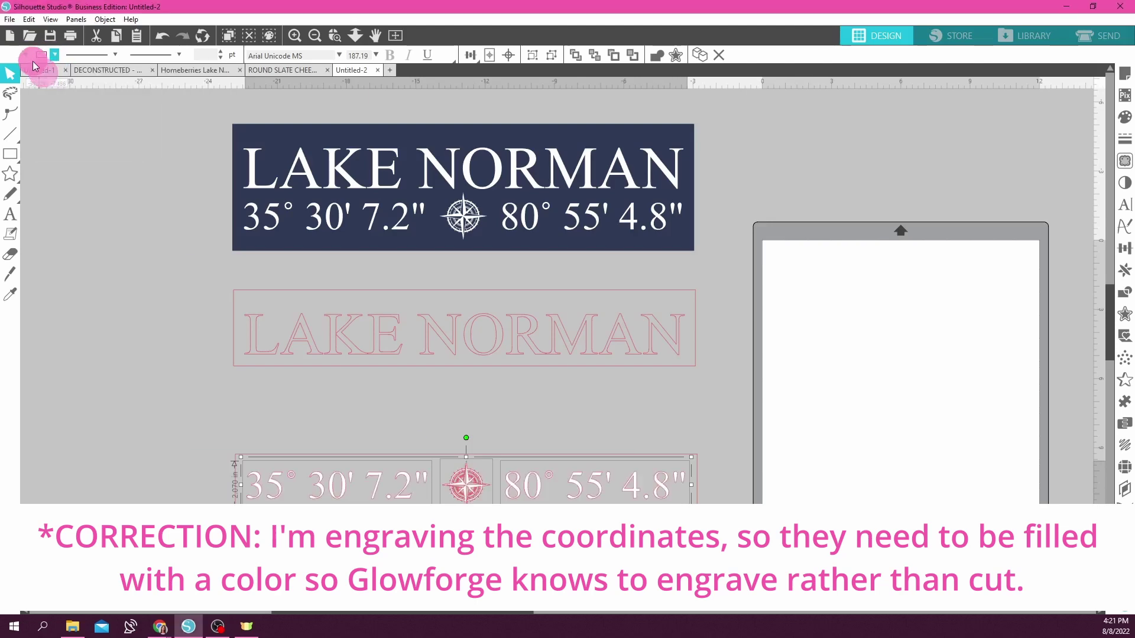
{"action": "left_click", "coordinate": [27, 55]}
{"action": "left_click", "coordinate": [24, 75]}
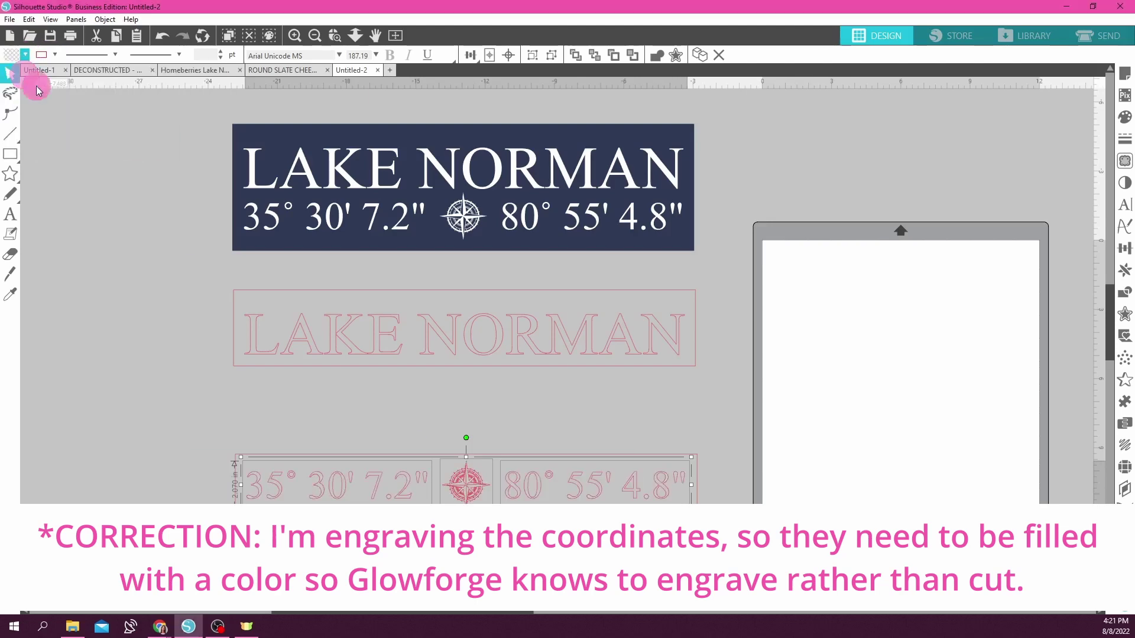
Group the outlined coordinates and compass with their rectangle and move the group up beneath the outlined LAKE NORMAN piece
{"action": "left_click_drag", "start_coordinate": [188, 420], "coordinate": [720, 521]}
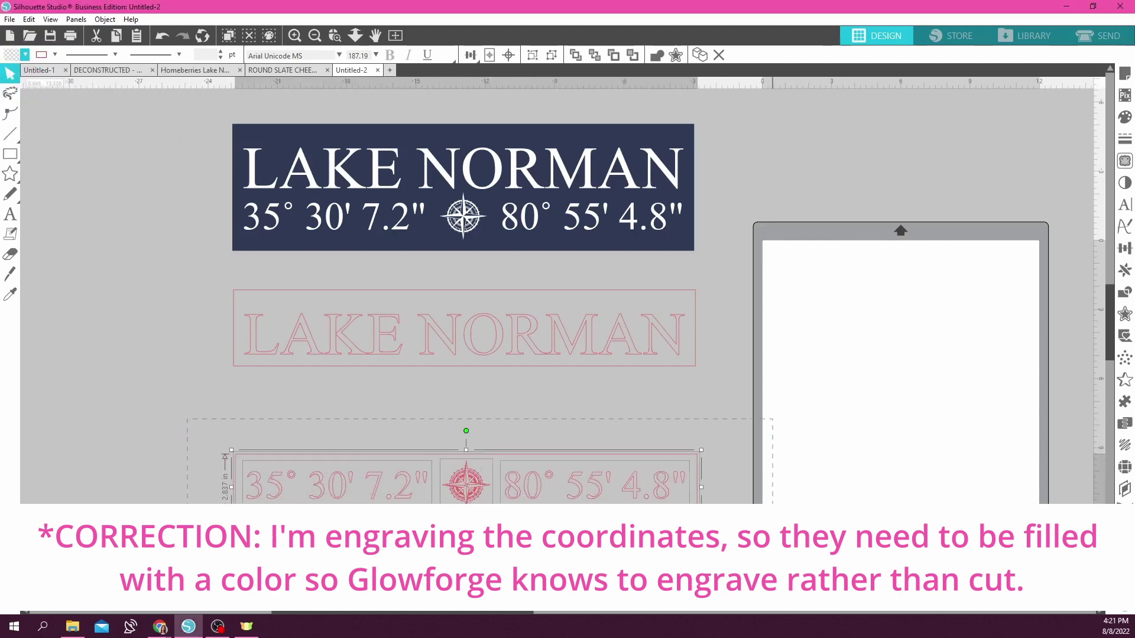
{"action": "right_click", "coordinate": [743, 505]}
{"action": "left_click", "coordinate": [776, 399]}
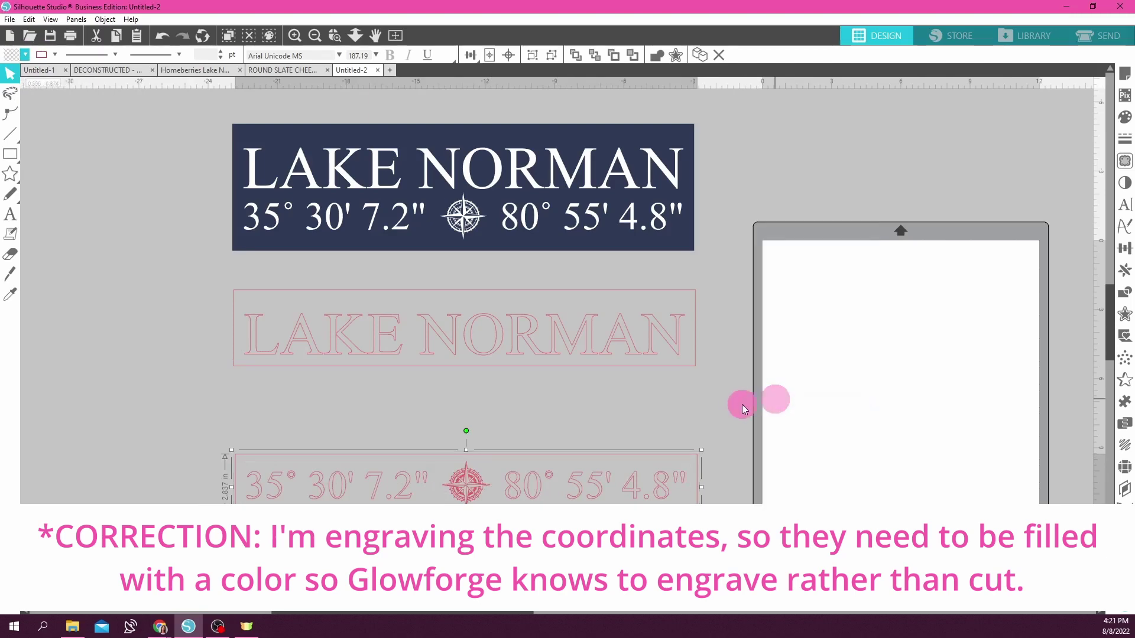
{"action": "left_click_drag", "start_coordinate": [634, 493], "coordinate": [631, 432]}
{"action": "left_click", "coordinate": [775, 386]}
{"action": "left_click", "coordinate": [165, 299]}
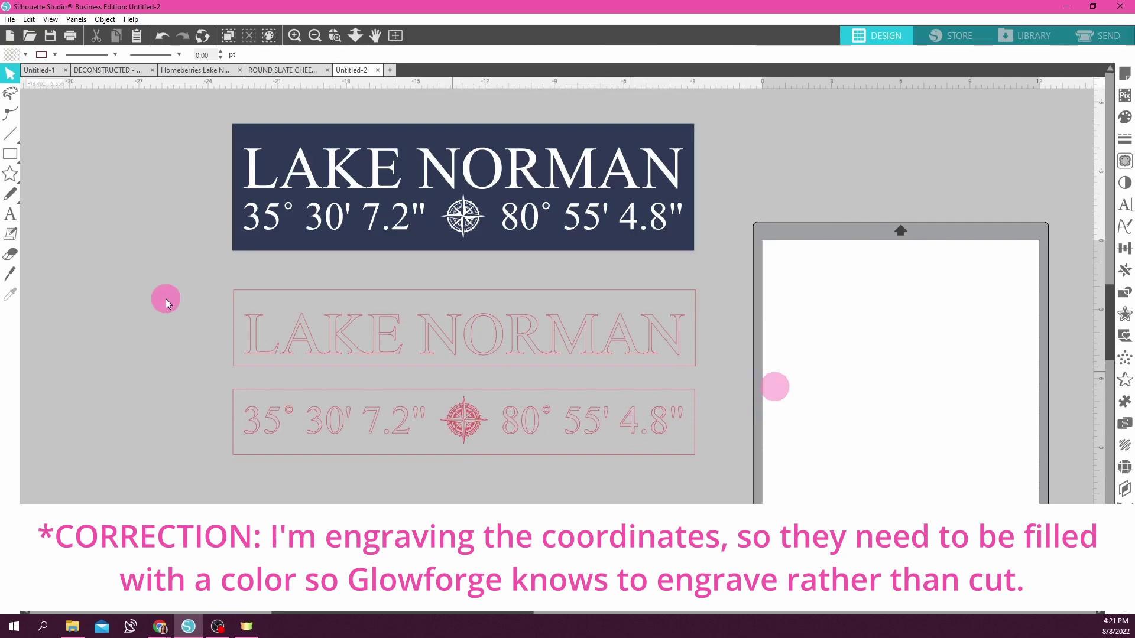
Select both red outlined pieces and start saving the selection to the hard drive
{"action": "left_click_drag", "start_coordinate": [161, 266], "coordinate": [753, 502]}
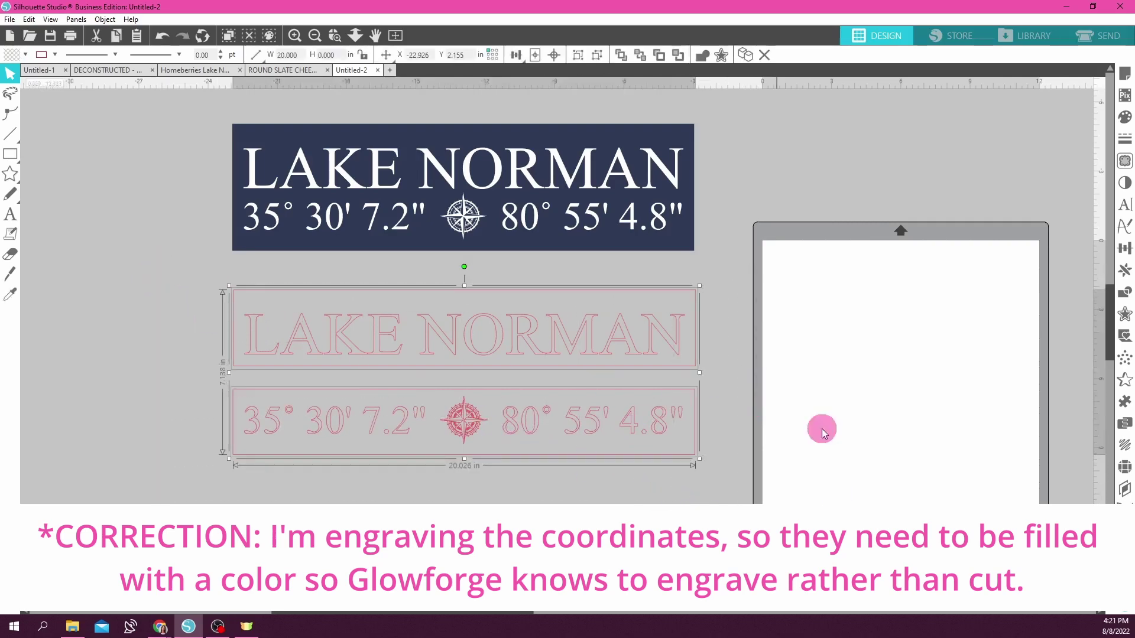
{"action": "left_click", "coordinate": [9, 22]}
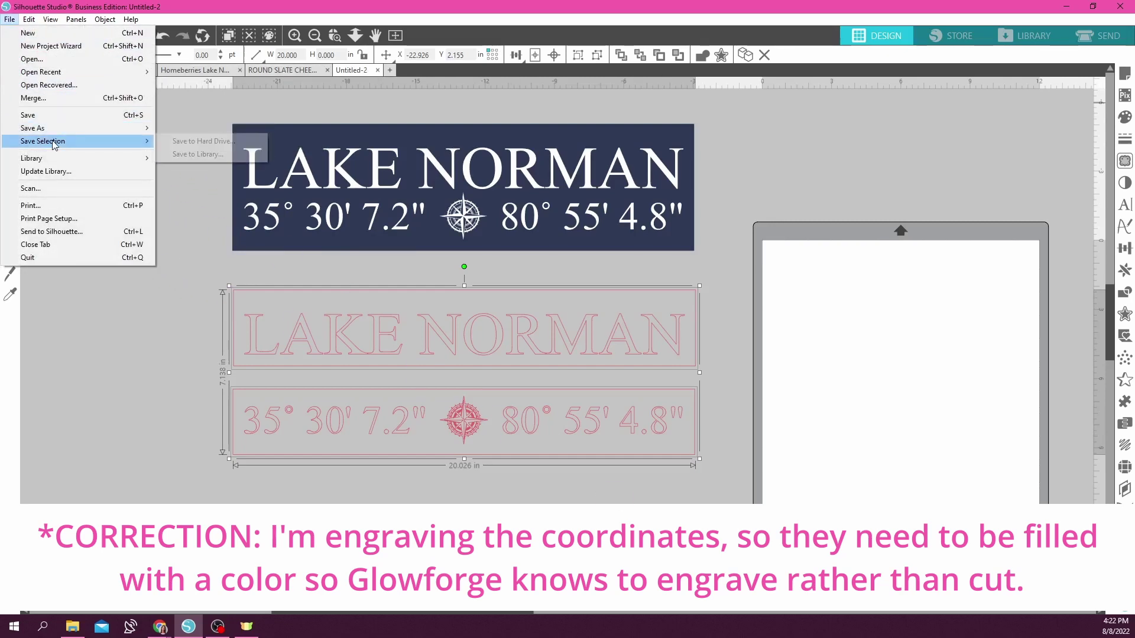
{"action": "mouse_move", "coordinate": [54, 145]}
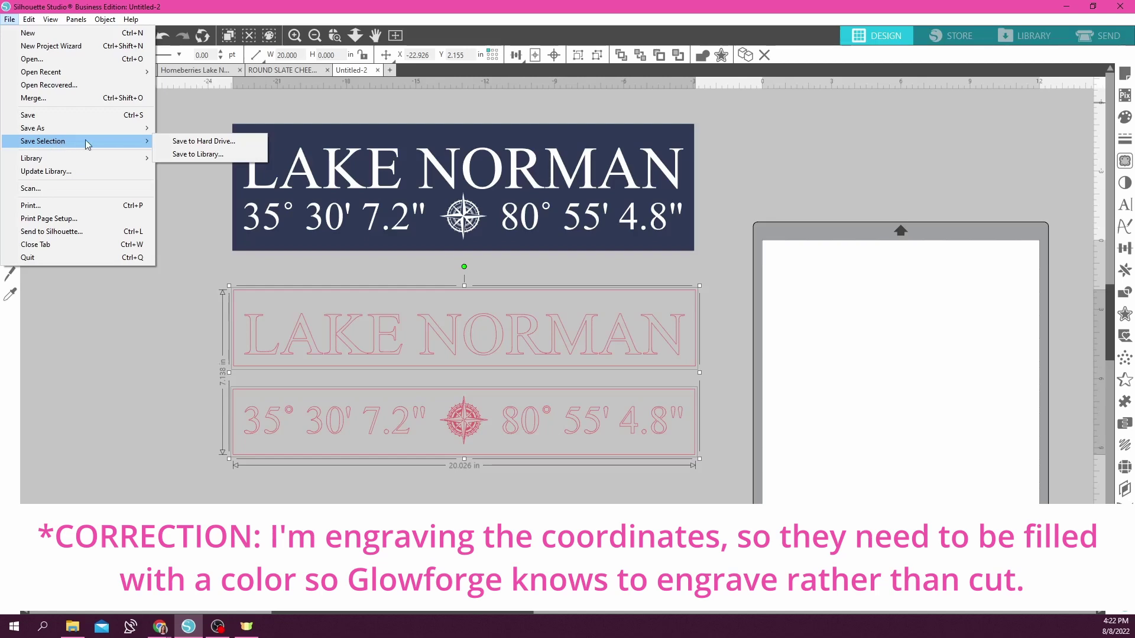
{"action": "left_click", "coordinate": [200, 144]}
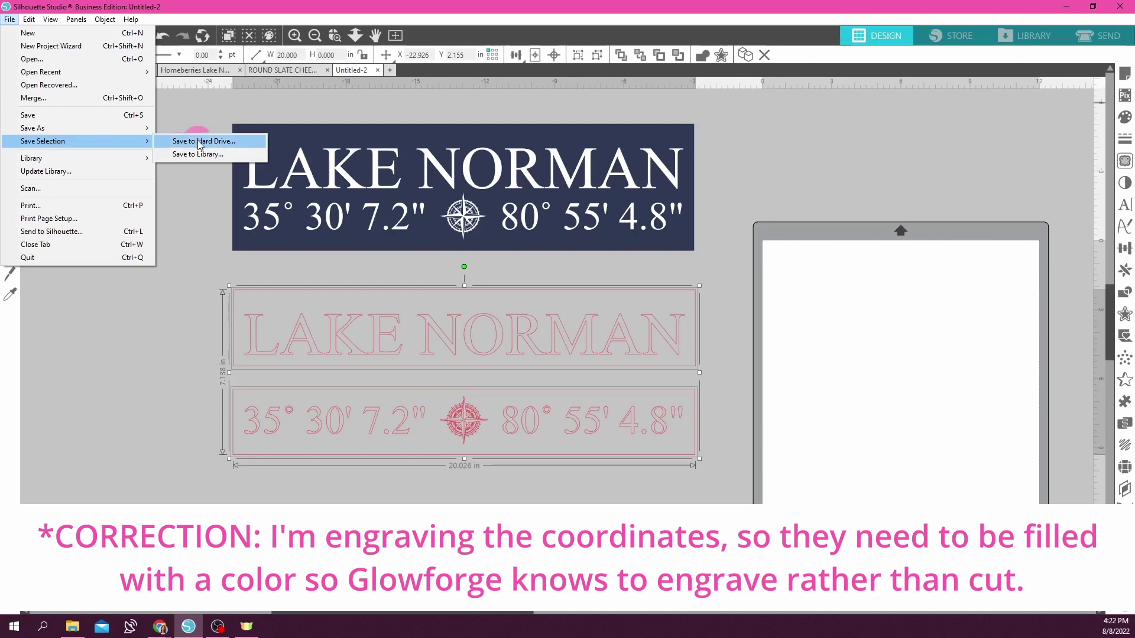
{"action": "left_click", "coordinate": [200, 142]}
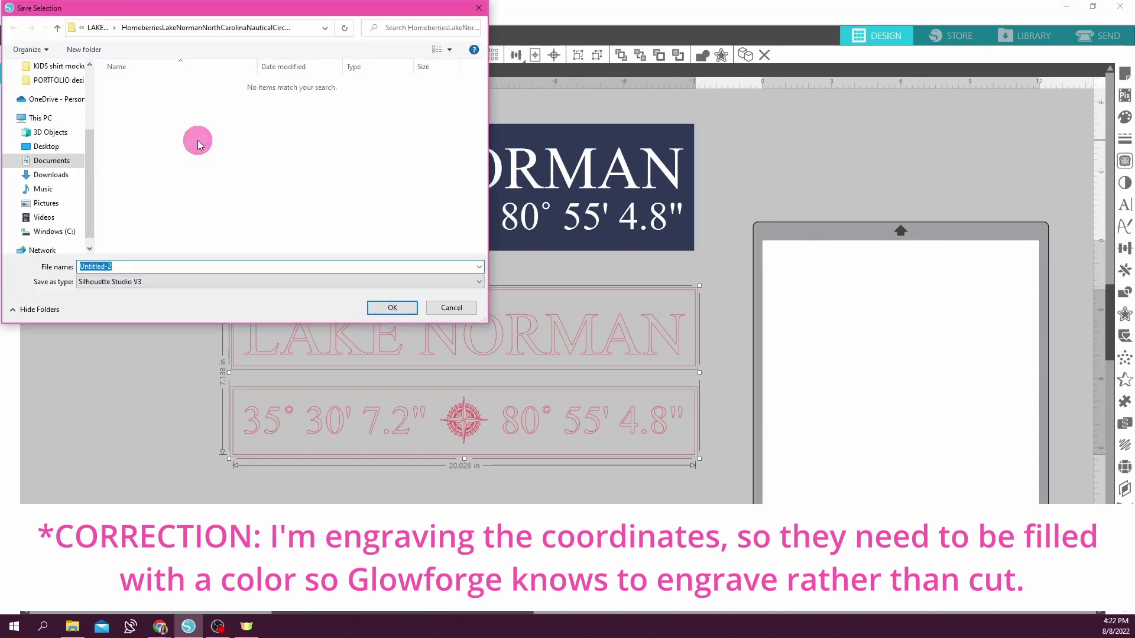
Save the selection as "LAKE NORMAN COMPASS COORDINATES sign" in the LAKE NORMAN COMPASS COORDINATES folder, with SVG as the file type
{"action": "left_click", "coordinate": [98, 29]}
{"action": "left_click", "coordinate": [144, 289]}
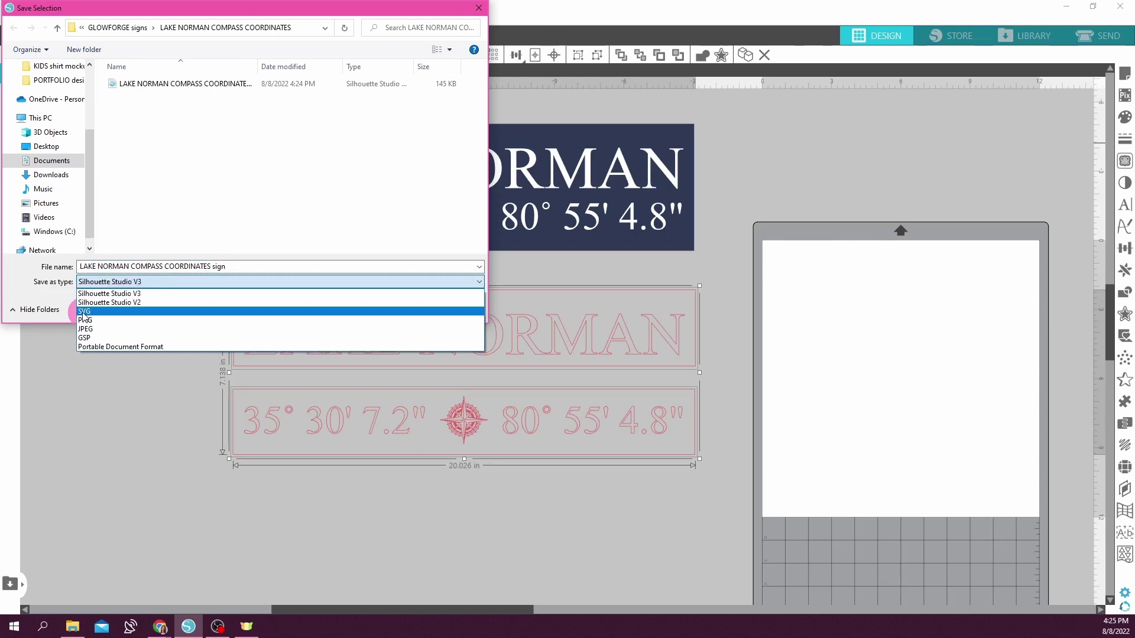
{"action": "left_click", "coordinate": [83, 311]}
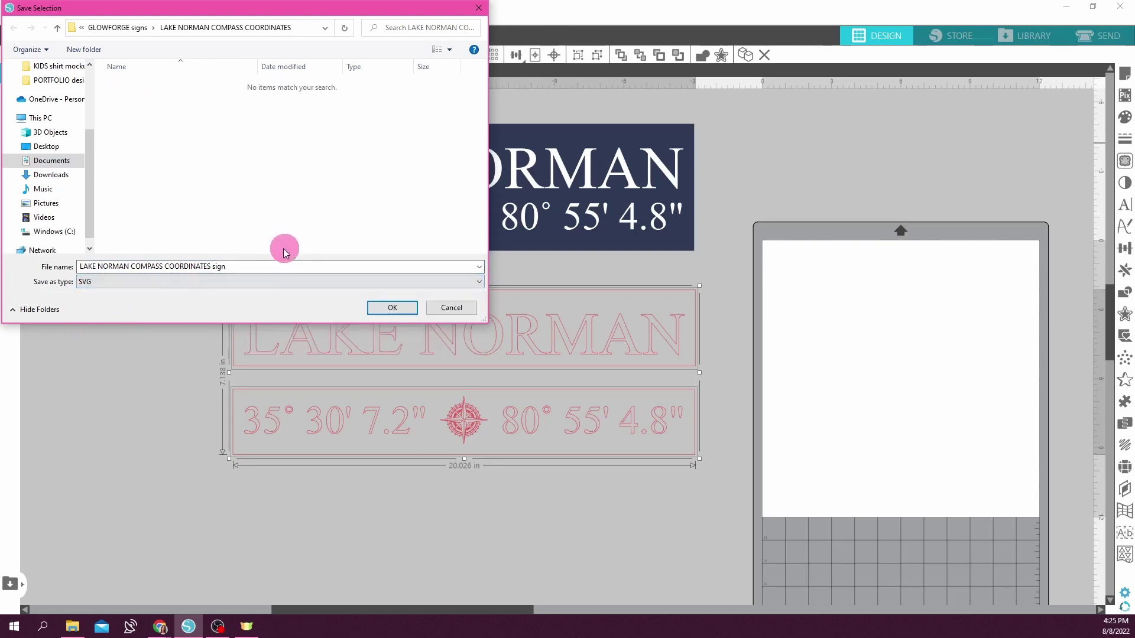
{"action": "left_click", "coordinate": [286, 286]}
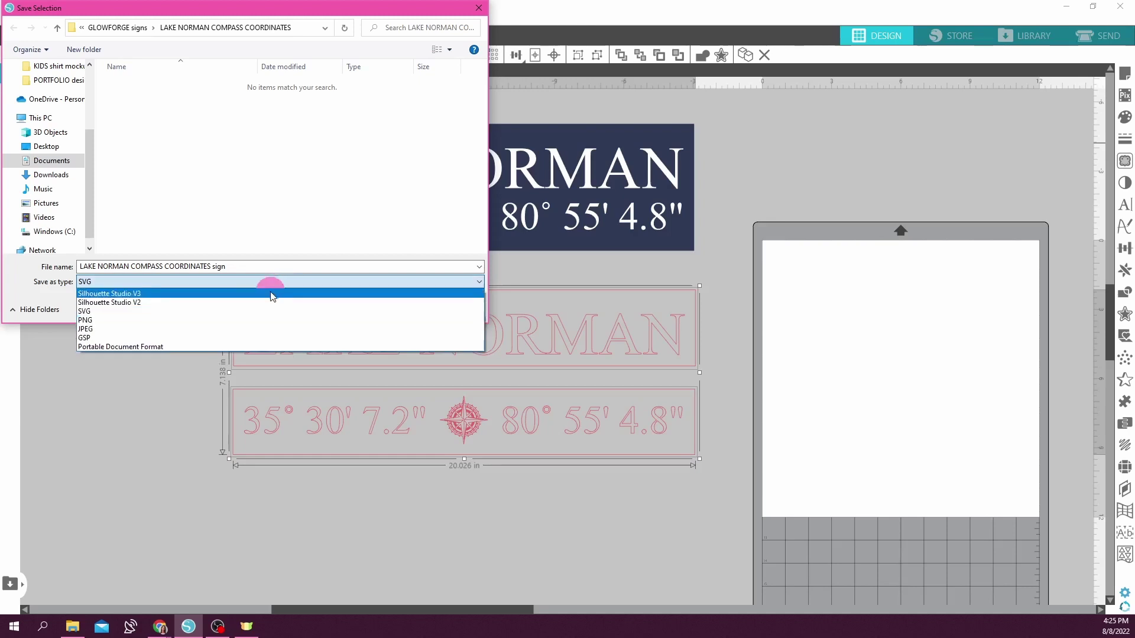
{"action": "left_click", "coordinate": [99, 323]}
{"action": "left_click", "coordinate": [383, 302]}
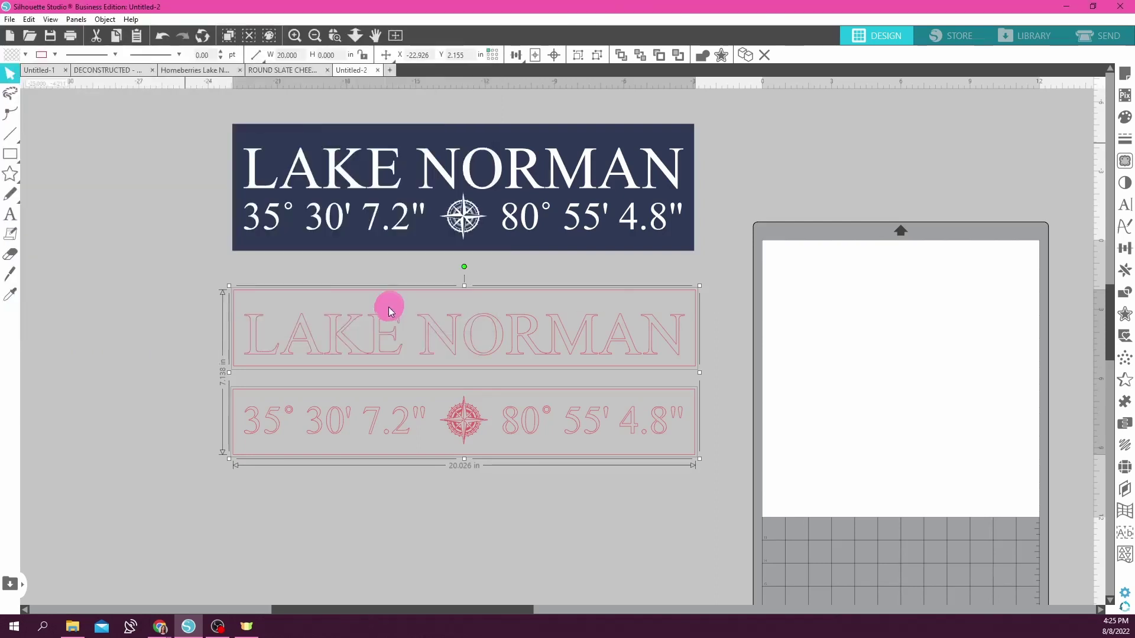
{"action": "left_click", "coordinate": [726, 378]}
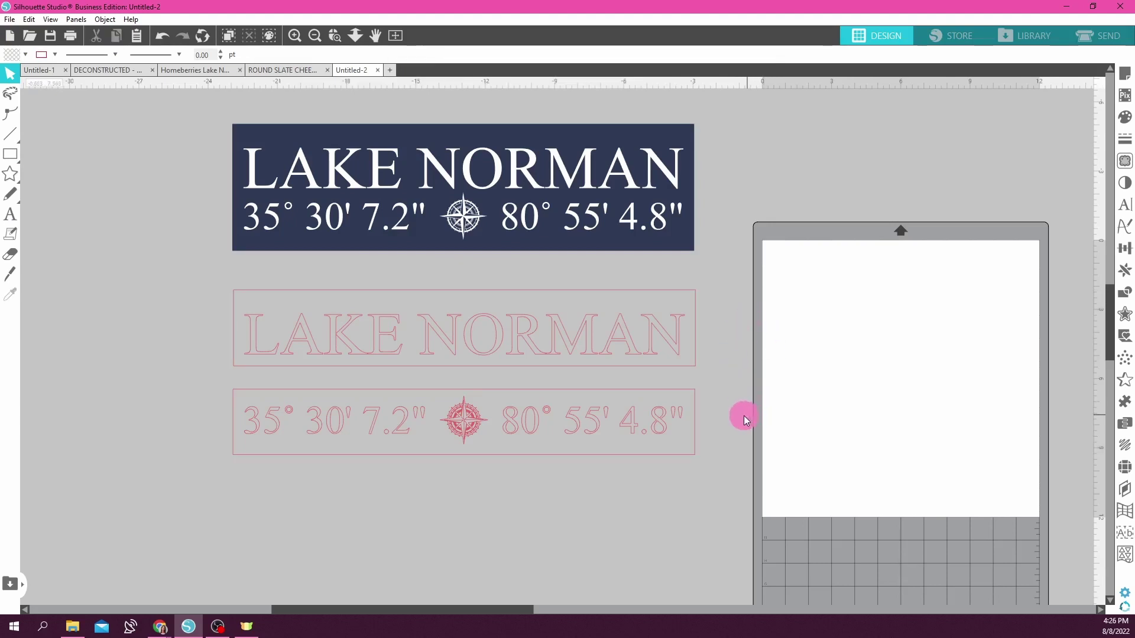
Move both red outlined pieces together to the empty area above the cutting mat
{"action": "left_click", "coordinate": [316, 37]}
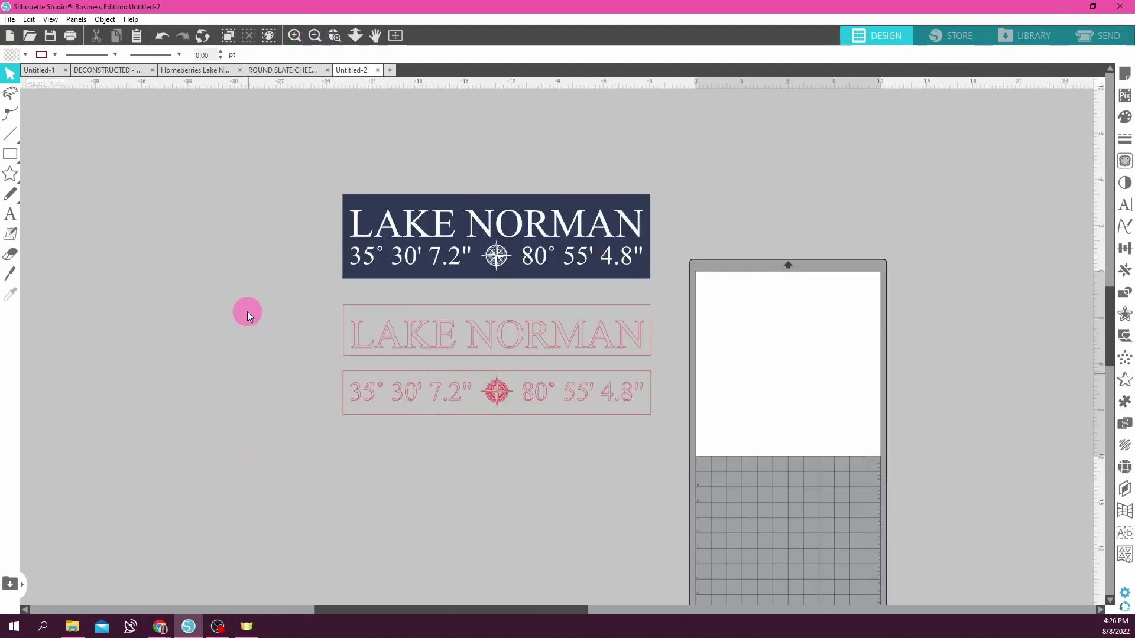
{"action": "left_click", "coordinate": [381, 348]}
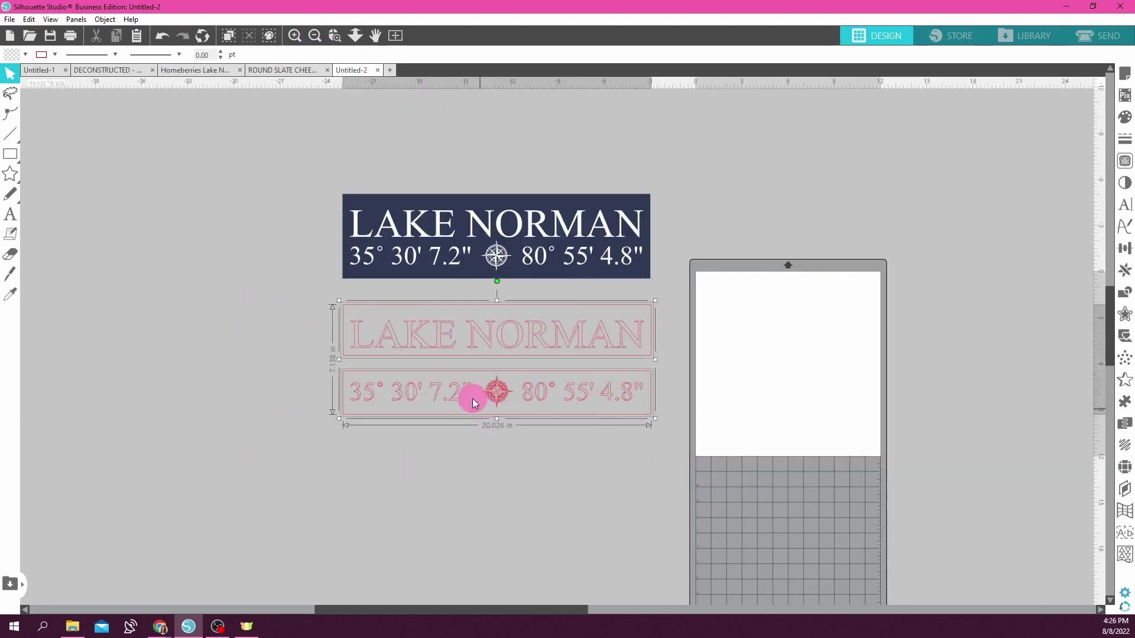
{"action": "mouse_move", "coordinate": [471, 396]}
{"action": "left_mouse_down"}
{"action": "mouse_move", "coordinate": [787, 319]}
{"action": "mouse_move", "coordinate": [815, 265]}
{"action": "mouse_move", "coordinate": [487, 383]}
{"action": "left_mouse_up"}
{"action": "left_click_drag", "start_coordinate": [242, 268], "coordinate": [733, 507]}
{"action": "left_click_drag", "start_coordinate": [443, 329], "coordinate": [796, 151]}
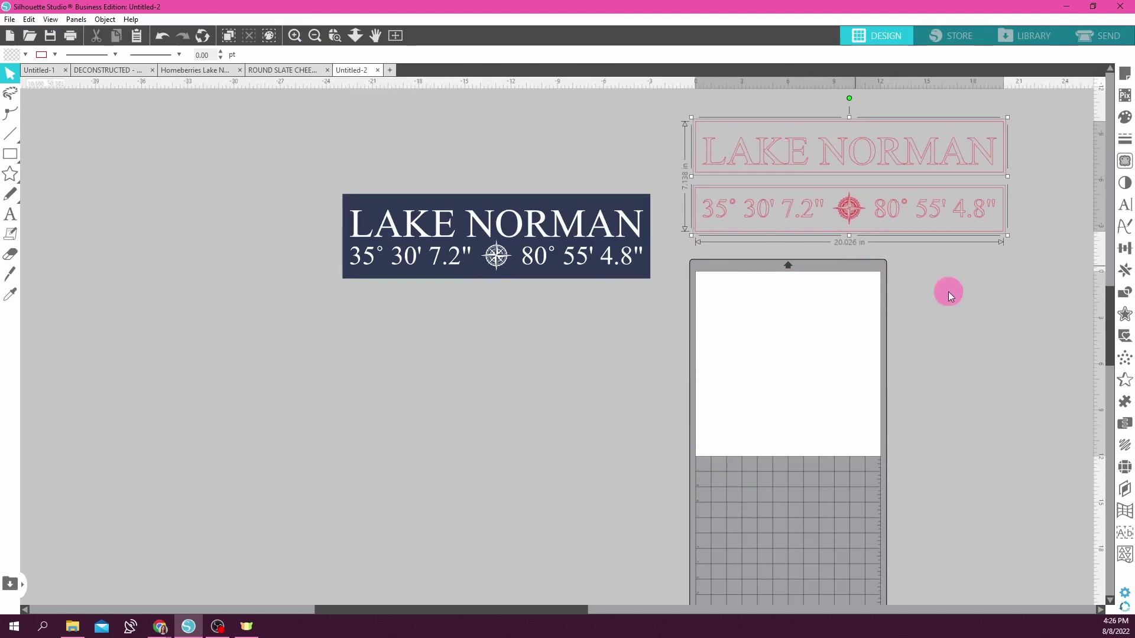
{"action": "left_click", "coordinate": [959, 317]}
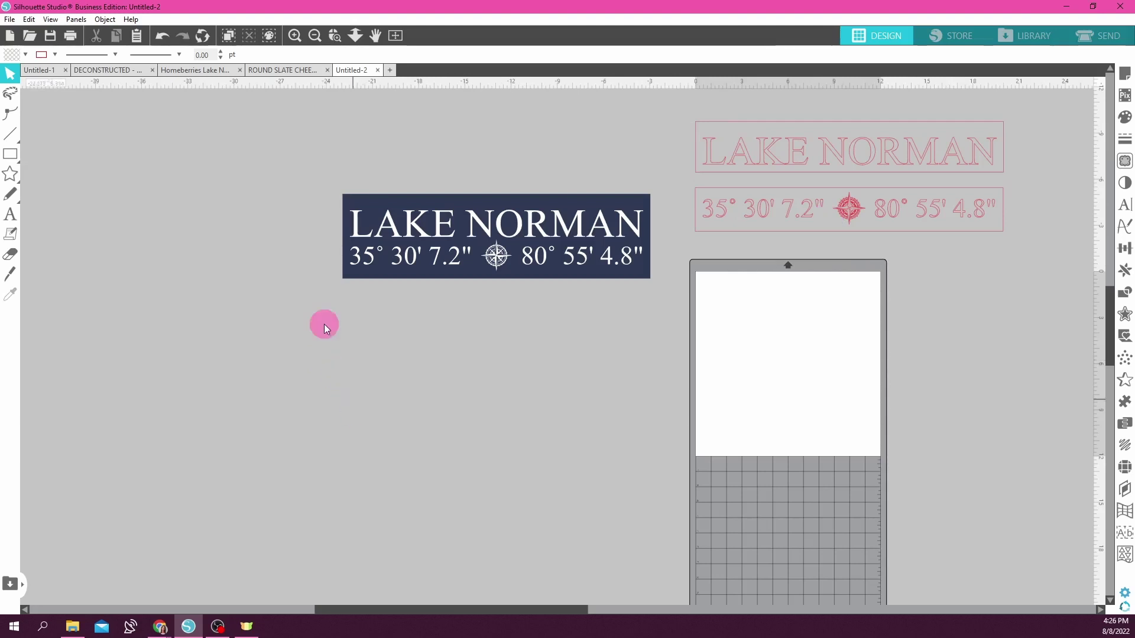
Duplicate the navy LAKE NORMAN sign again and place the copy directly below the original
{"action": "left_click_drag", "start_coordinate": [311, 144], "coordinate": [683, 346]}
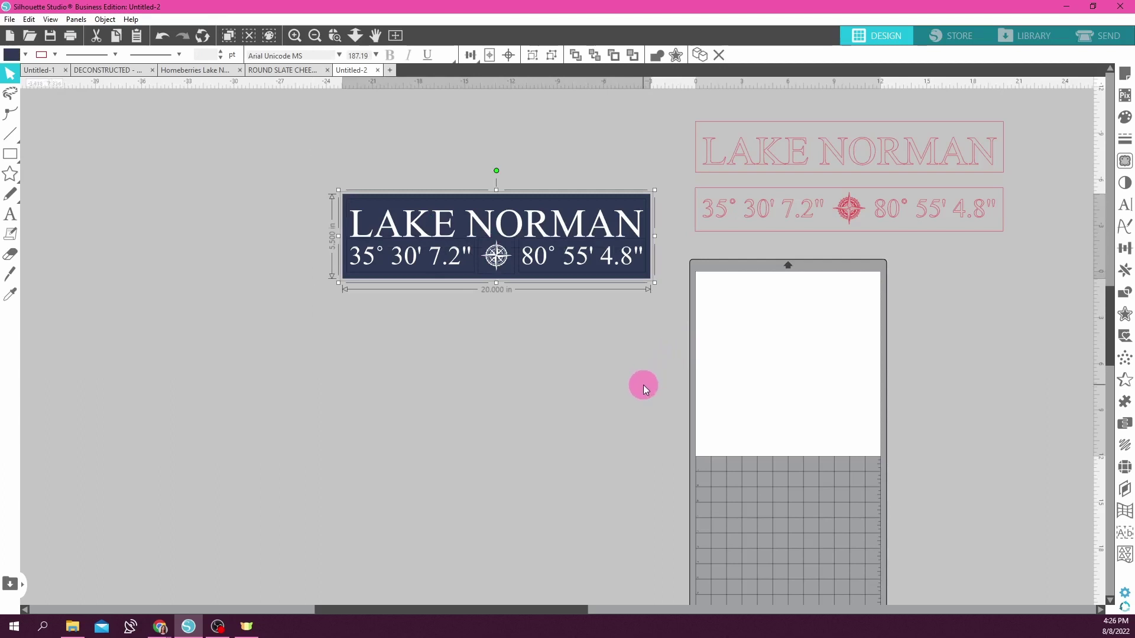
{"action": "key", "text": "i"}
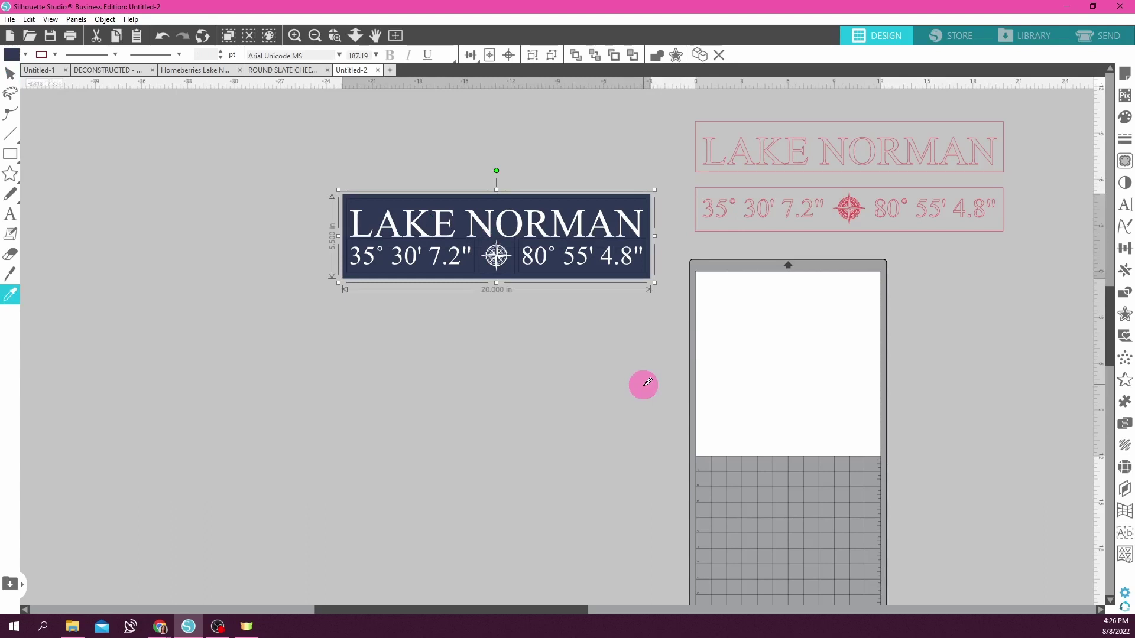
{"action": "key", "text": "ctrl+d"}
{"action": "left_click_drag", "start_coordinate": [609, 253], "coordinate": [586, 359]}
{"action": "left_click", "coordinate": [710, 342]}
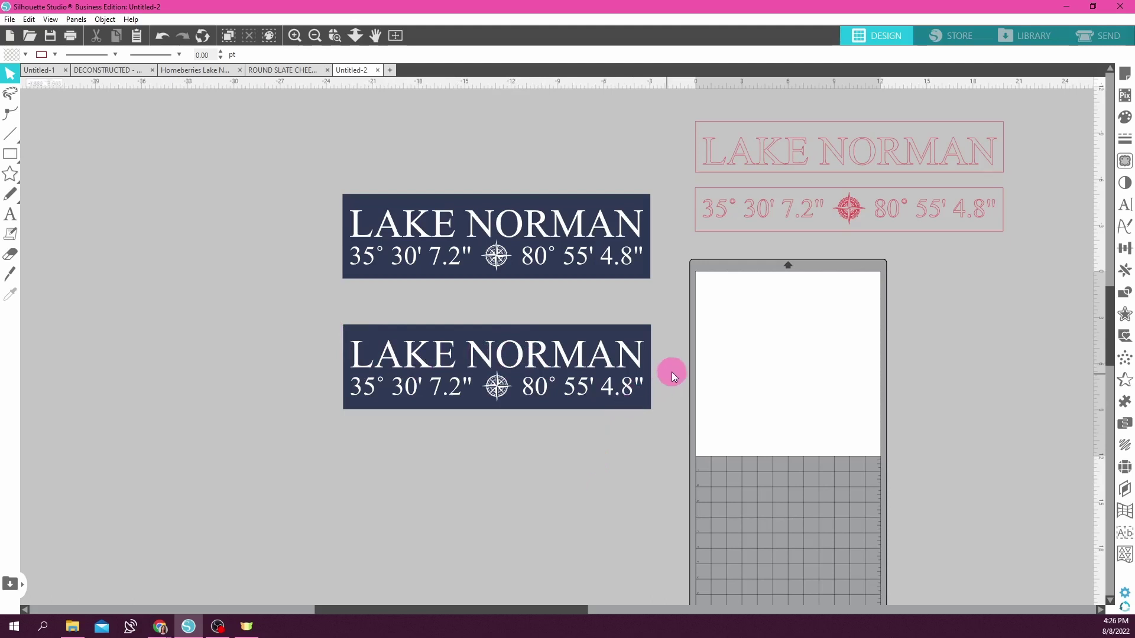
Delete the compass and both coordinate texts from the lower LAKE NORMAN sign copy, keeping the name text
{"action": "left_click", "coordinate": [500, 389]}
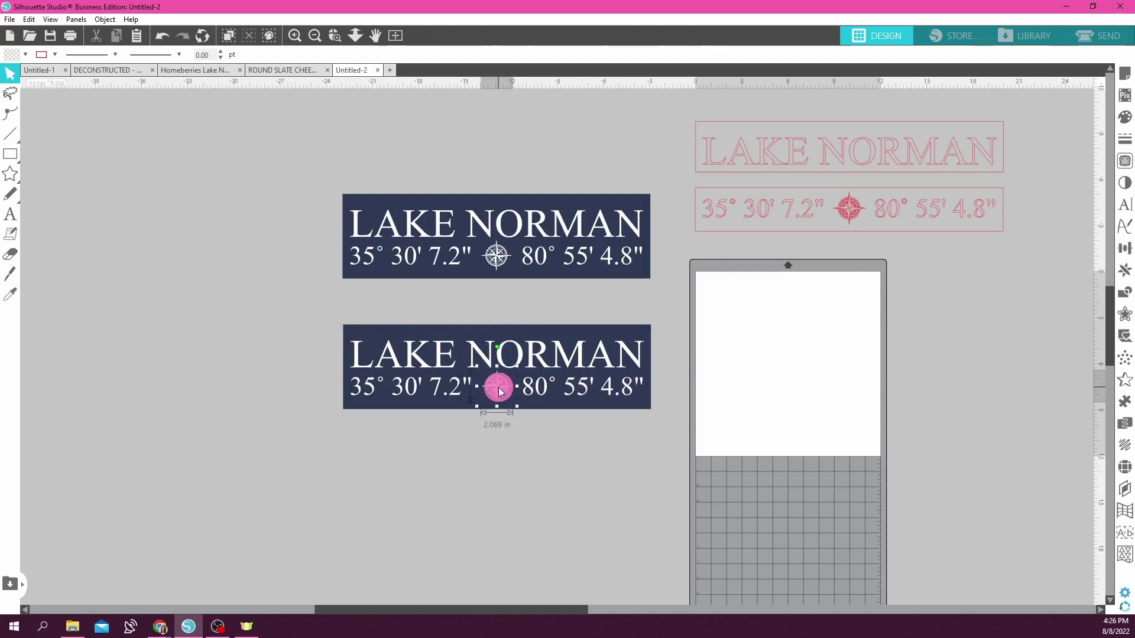
{"action": "left_click", "coordinate": [449, 391]}
{"action": "left_click", "coordinate": [545, 395], "text": "shift"}
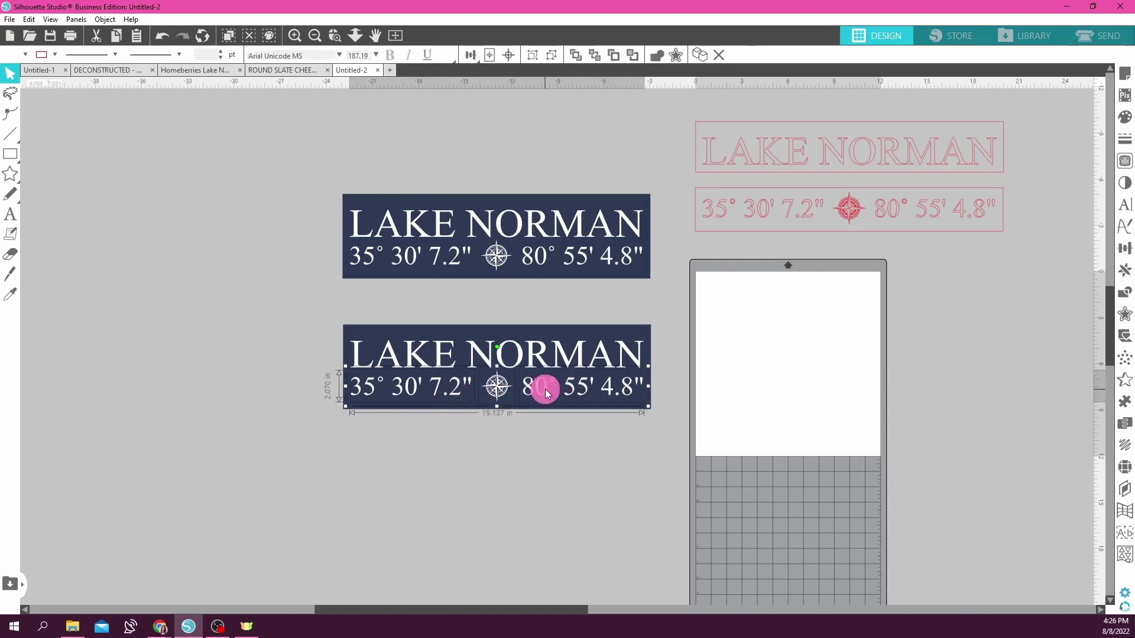
{"action": "key", "text": "Delete"}
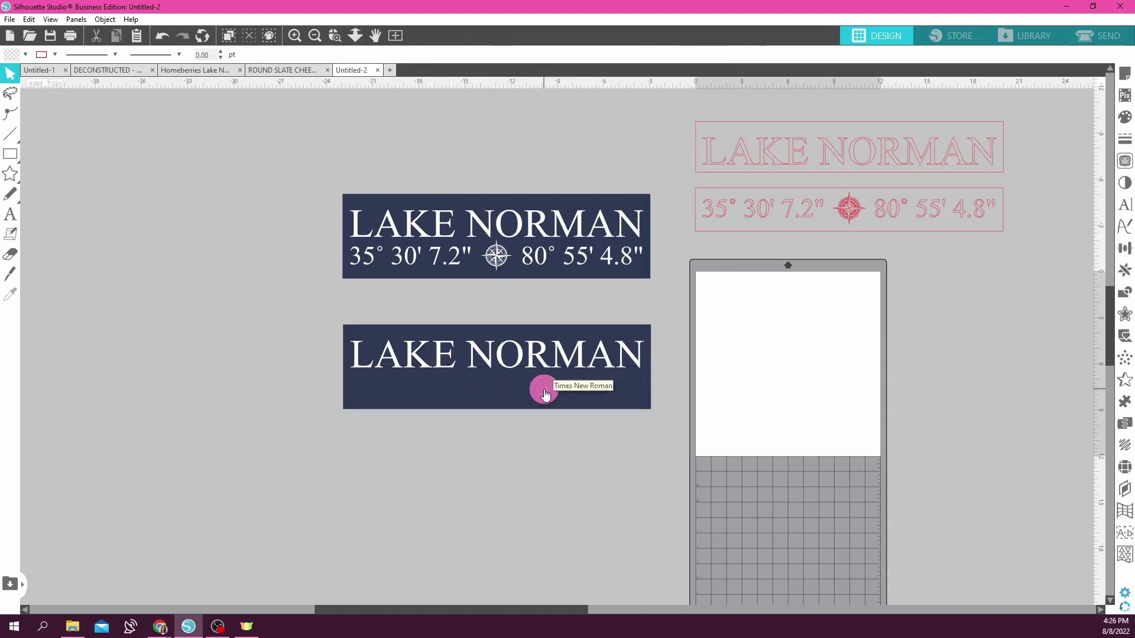
Shorten the lower sign's navy rectangle from its bottom edge to about 2.77 in high, ending at the base of the LAKE NORMAN letters
{"action": "left_click", "coordinate": [487, 408]}
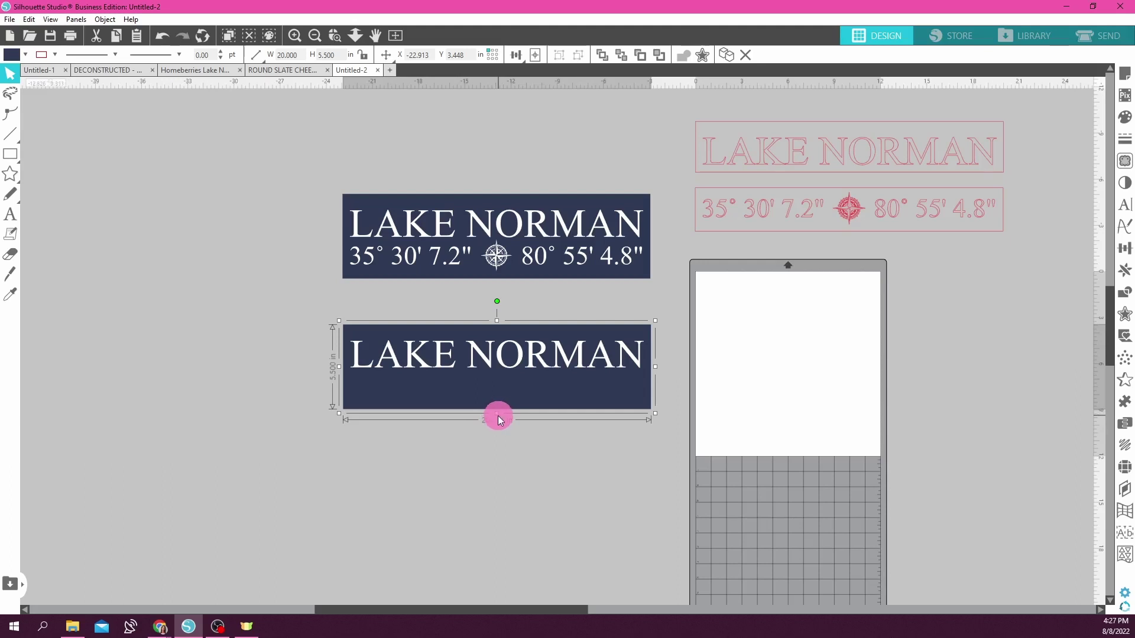
{"action": "left_click_drag", "start_coordinate": [498, 415], "coordinate": [499, 377]}
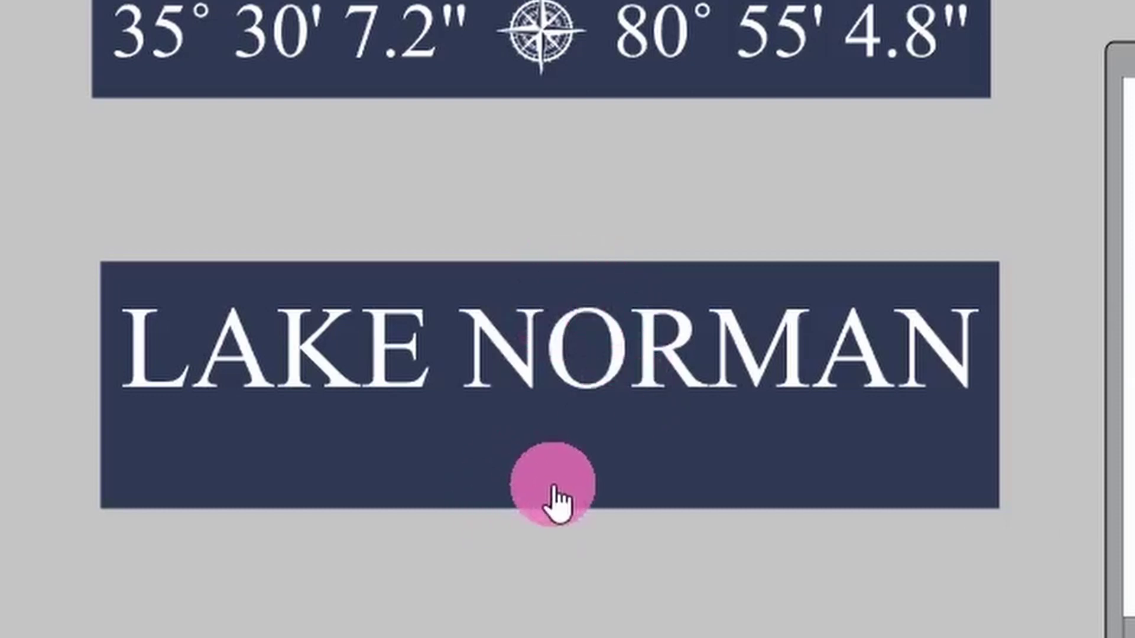
{"action": "left_click", "coordinate": [545, 510]}
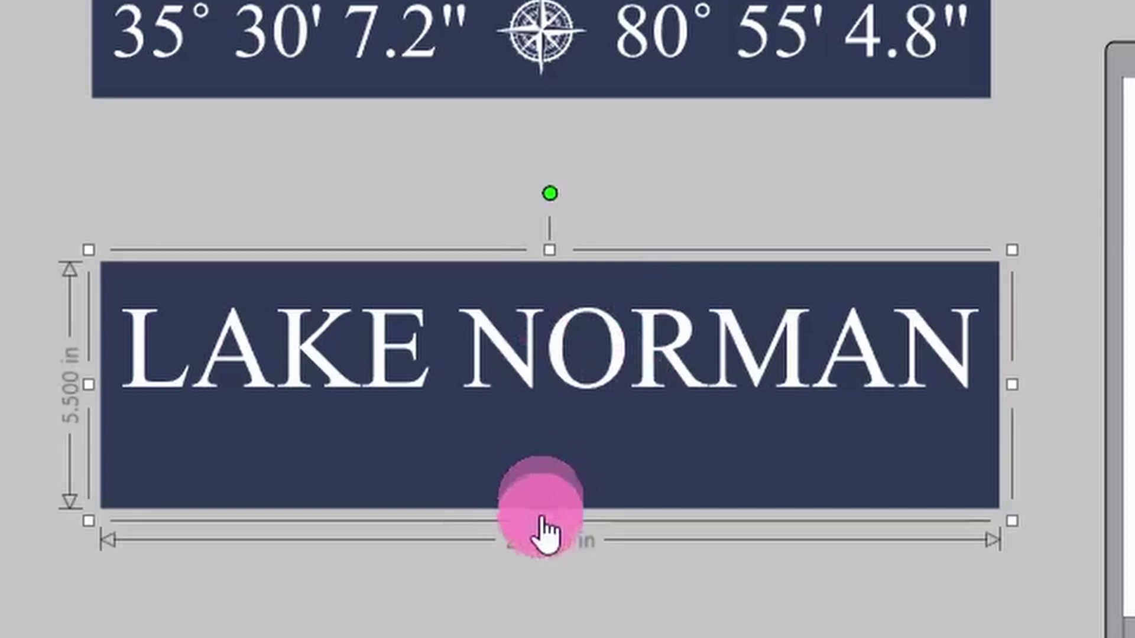
{"action": "left_click_drag", "start_coordinate": [549, 521], "coordinate": [539, 399]}
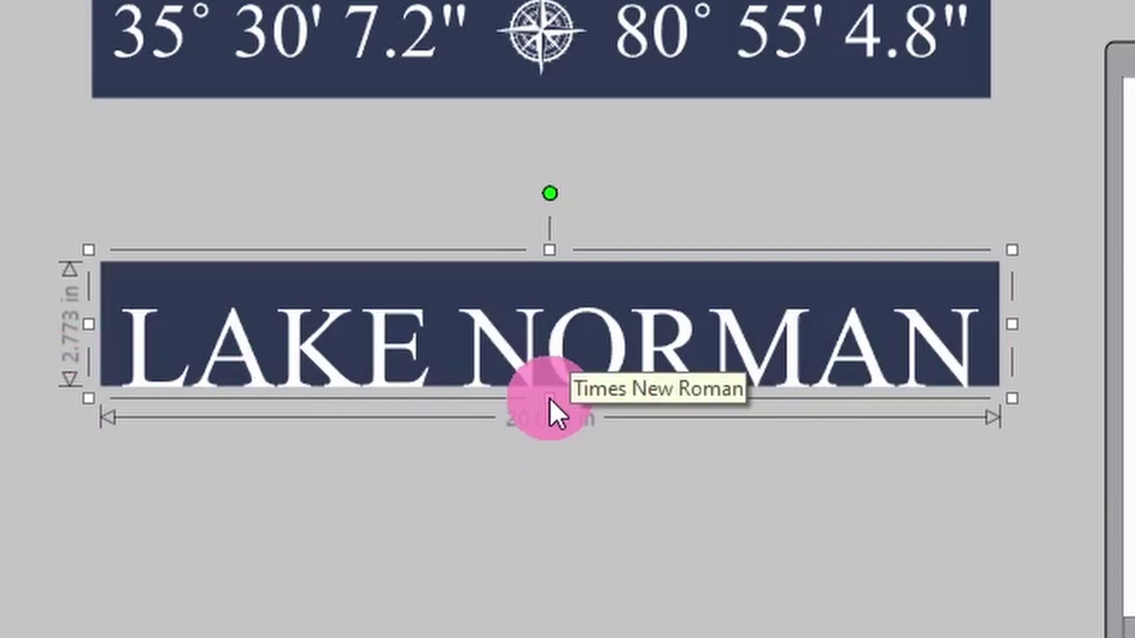
{"action": "left_click_drag", "start_coordinate": [549, 398], "coordinate": [552, 399]}
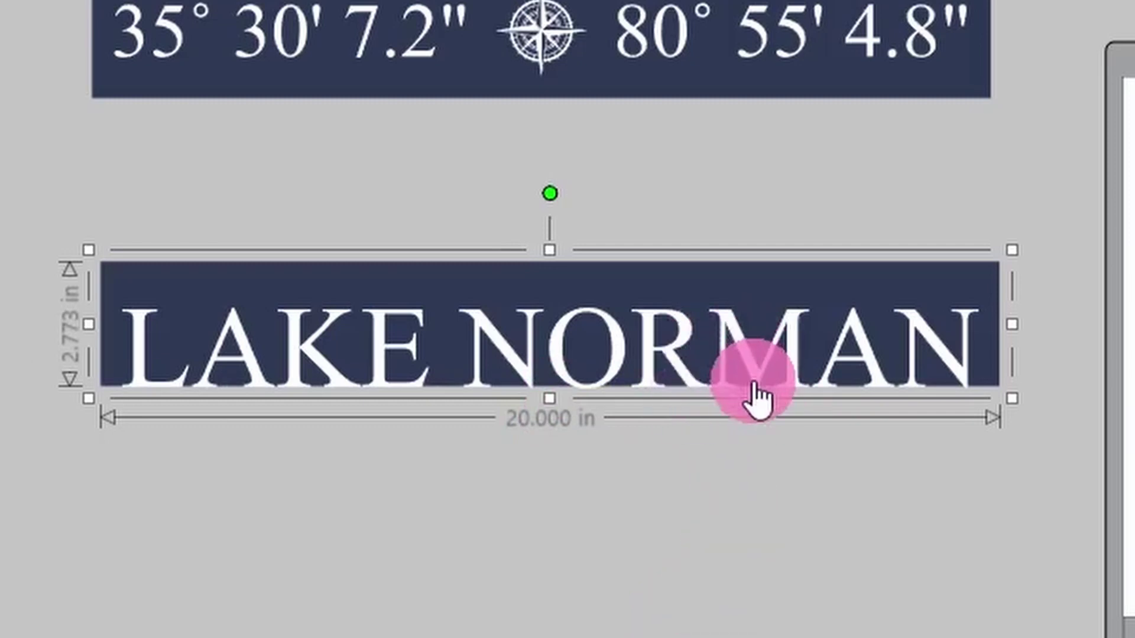
Nudge the lower LAKE NORMAN text up slightly so its letter bases sit just inside the navy rectangle's bottom edge
{"action": "left_click", "coordinate": [794, 354]}
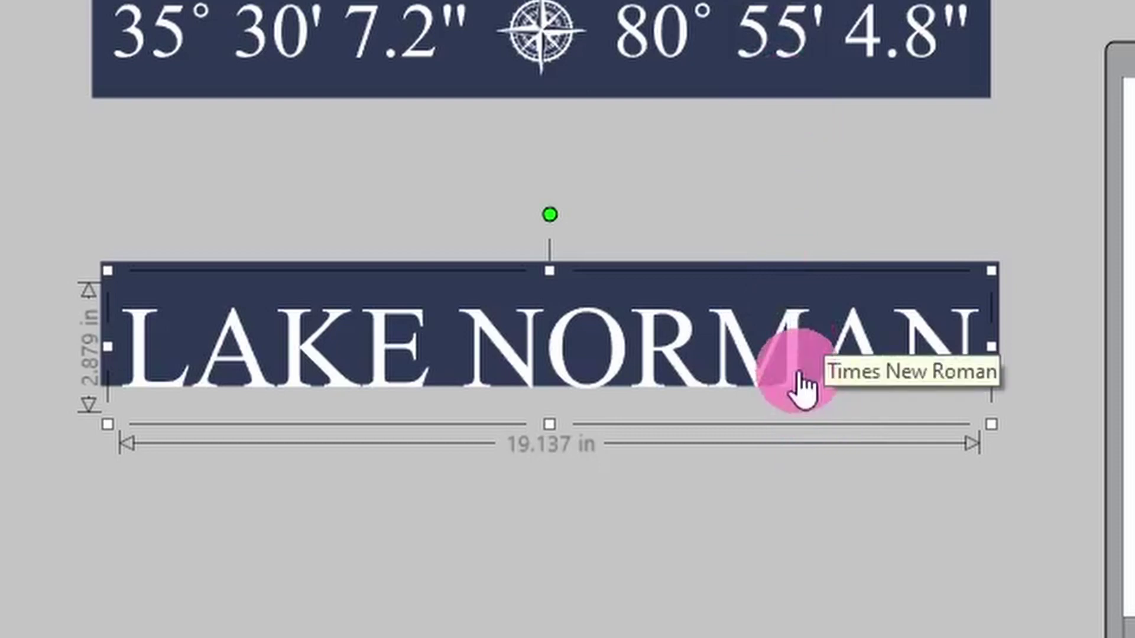
{"action": "key", "text": "Up"}
{"action": "key", "text": "Up"}
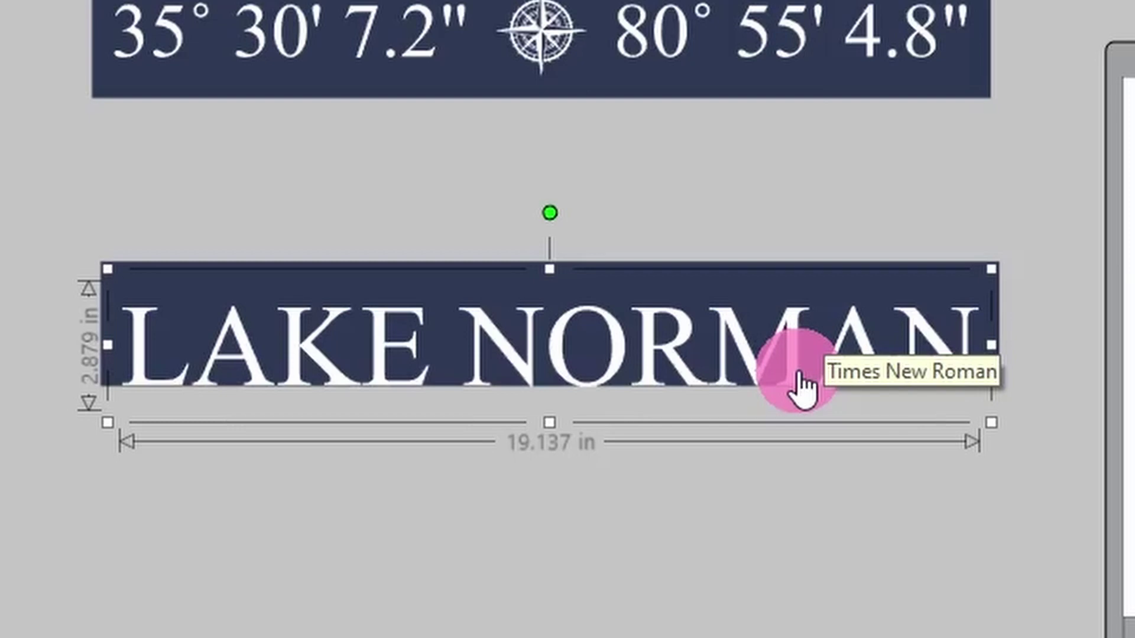
{"action": "key", "text": "Up"}
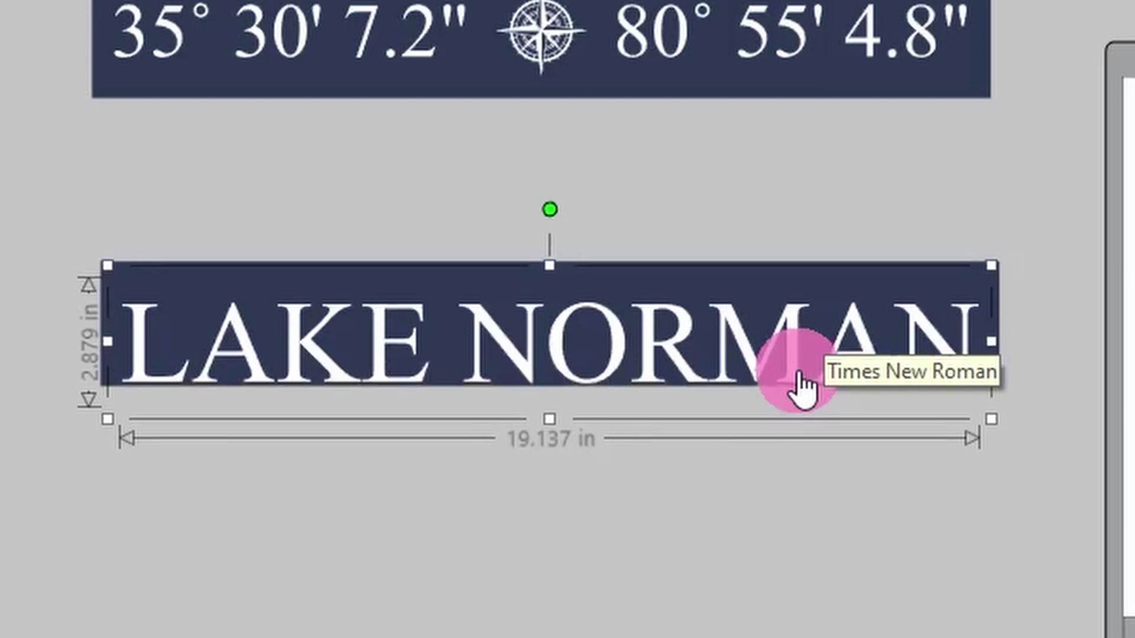